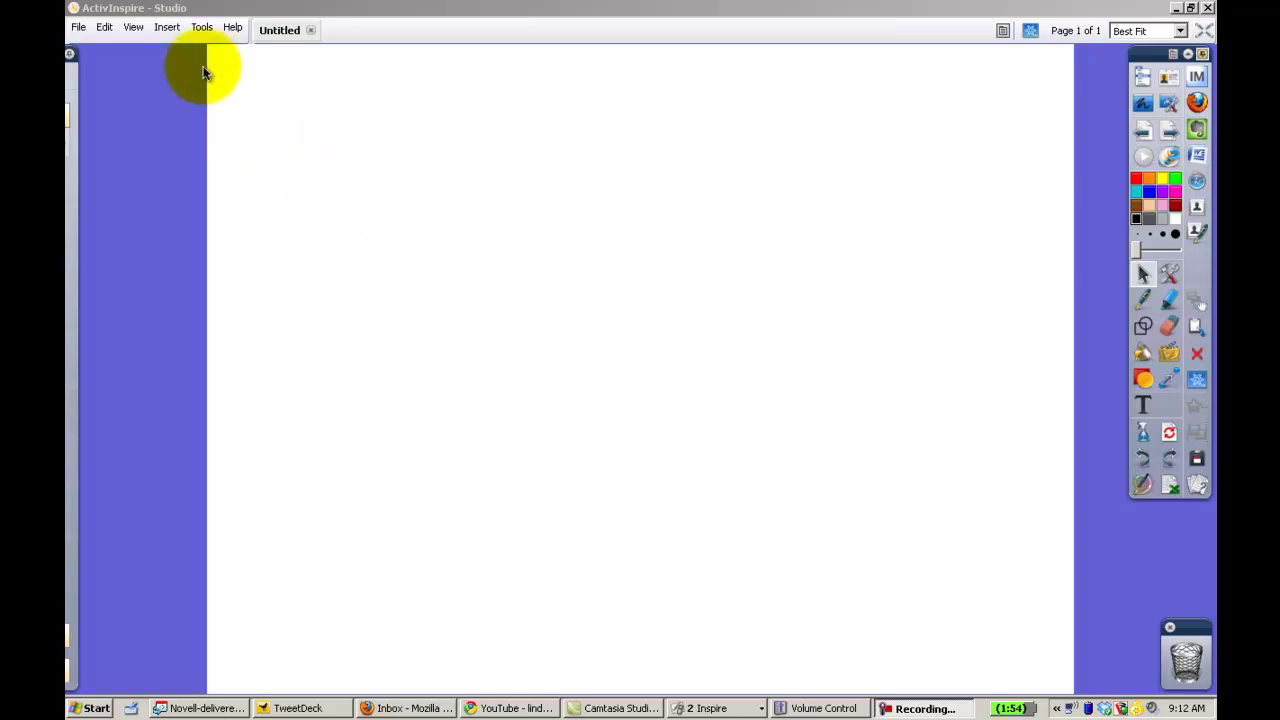
Start inserting questions, open the basic numeracy question generator and set the number of questions to generate to 5
left_click(166, 31)
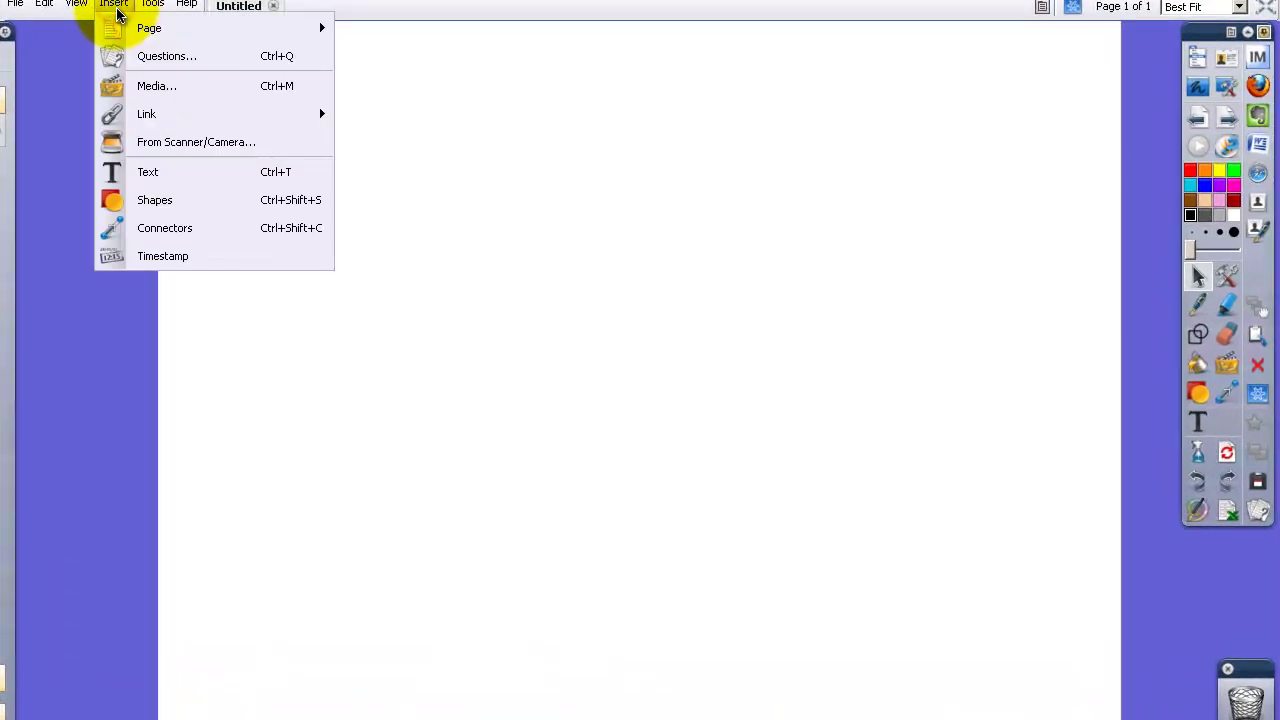
left_click(150, 57)
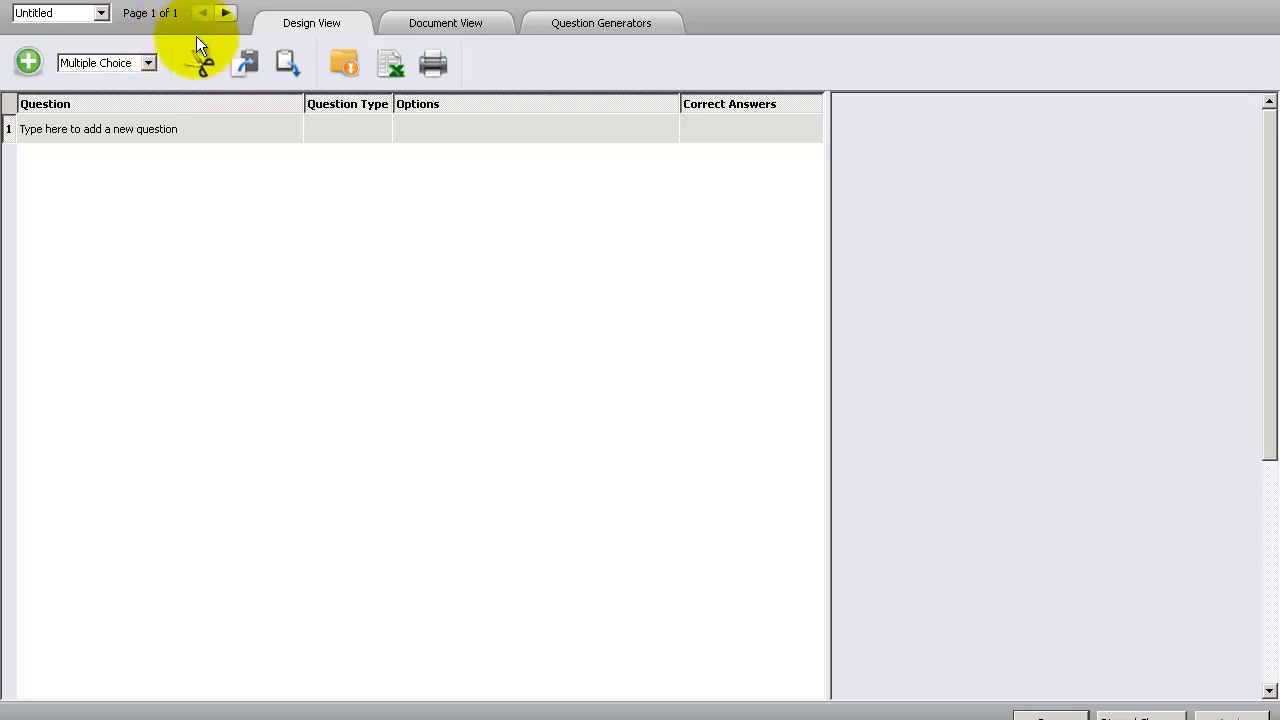
left_click(562, 24)
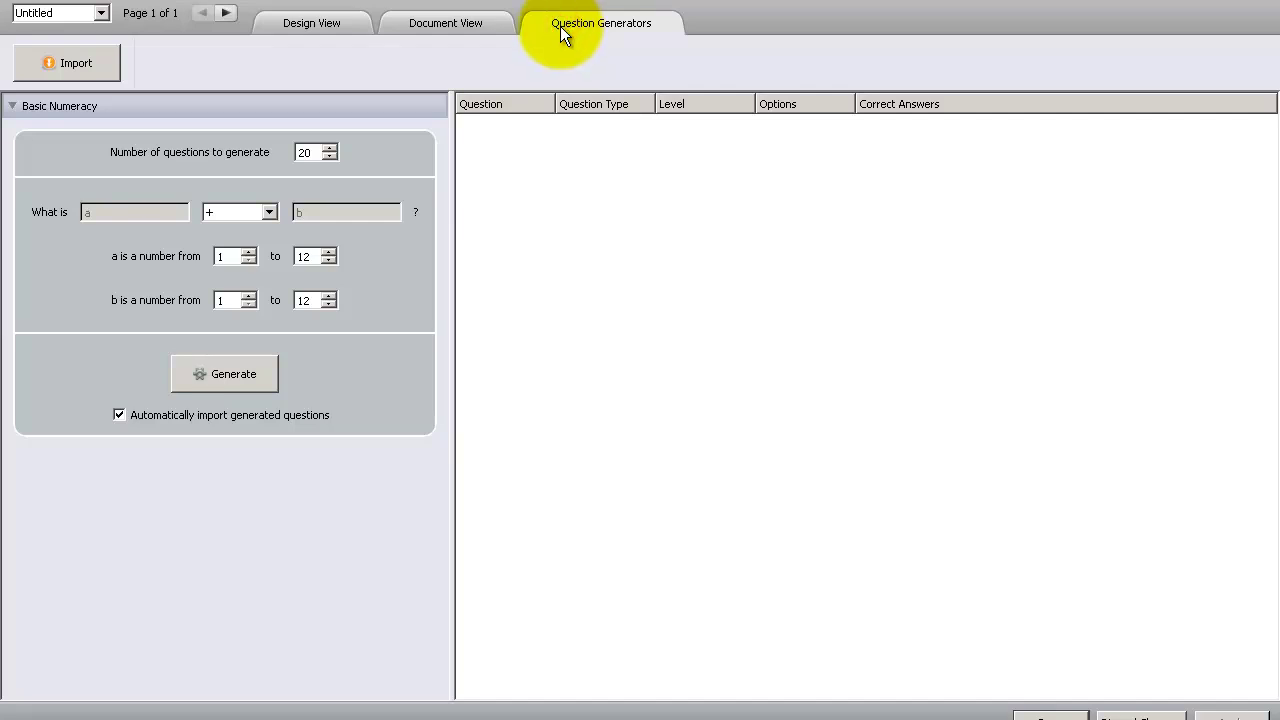
left_click_drag(316, 152, 282, 153)
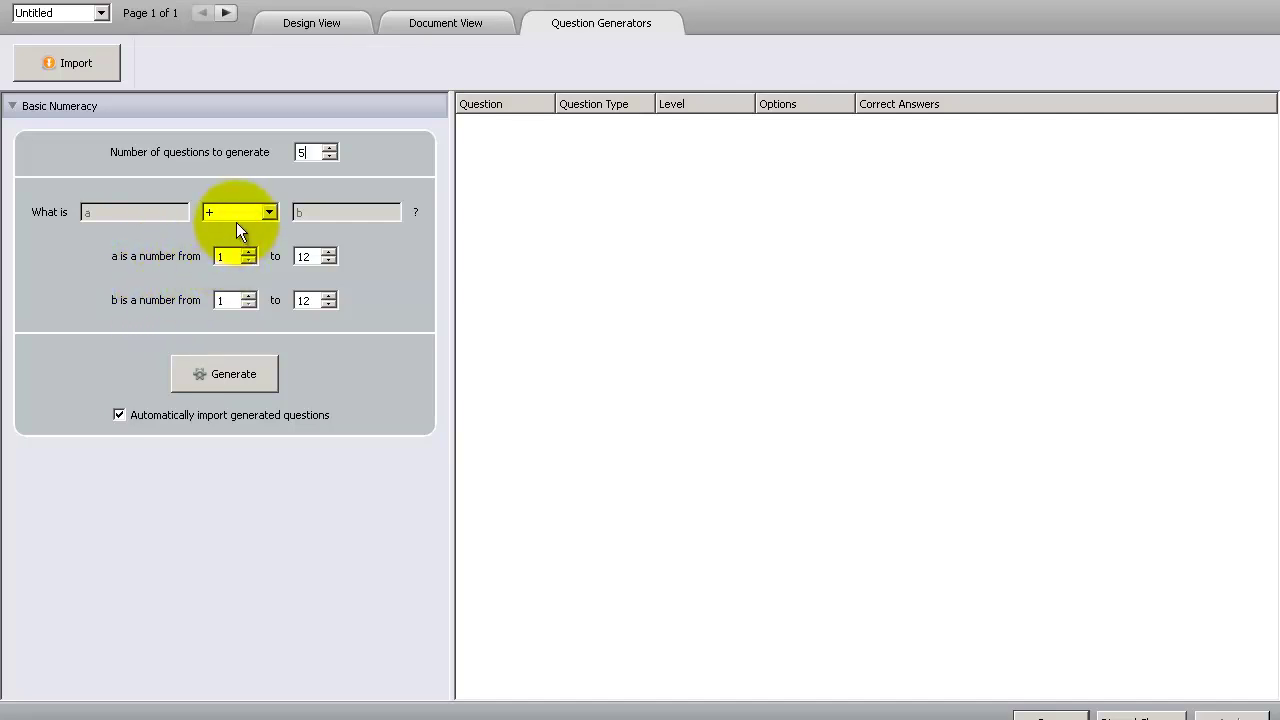
Generate five addition questions with a from 1 to 6 and b from 1 to 5
double_click(303, 256)
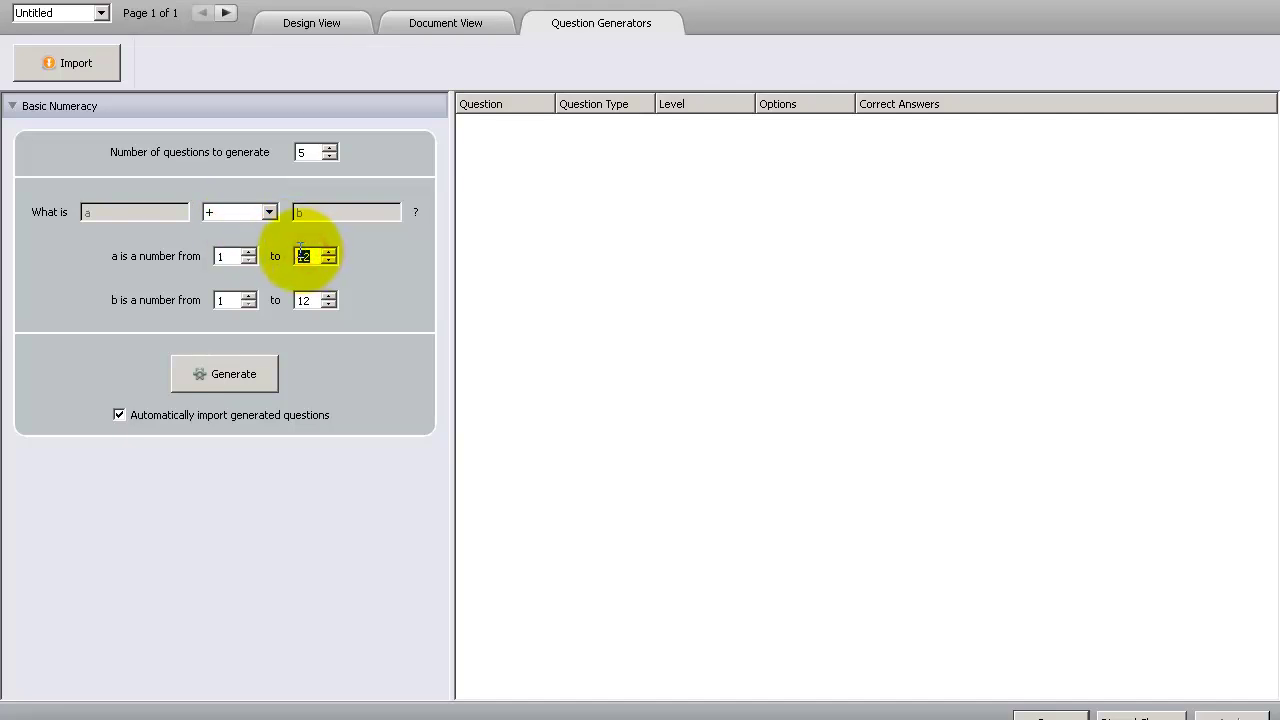
type("6")
double_click(305, 300)
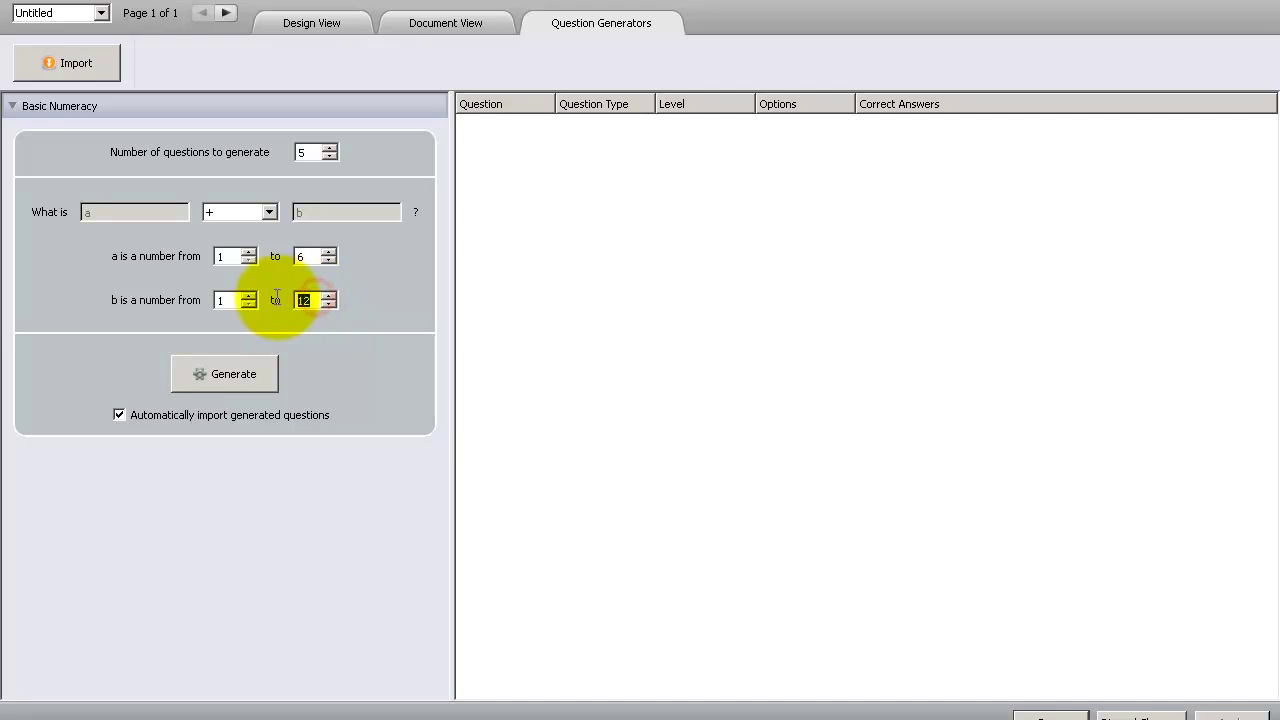
left_click(337, 346)
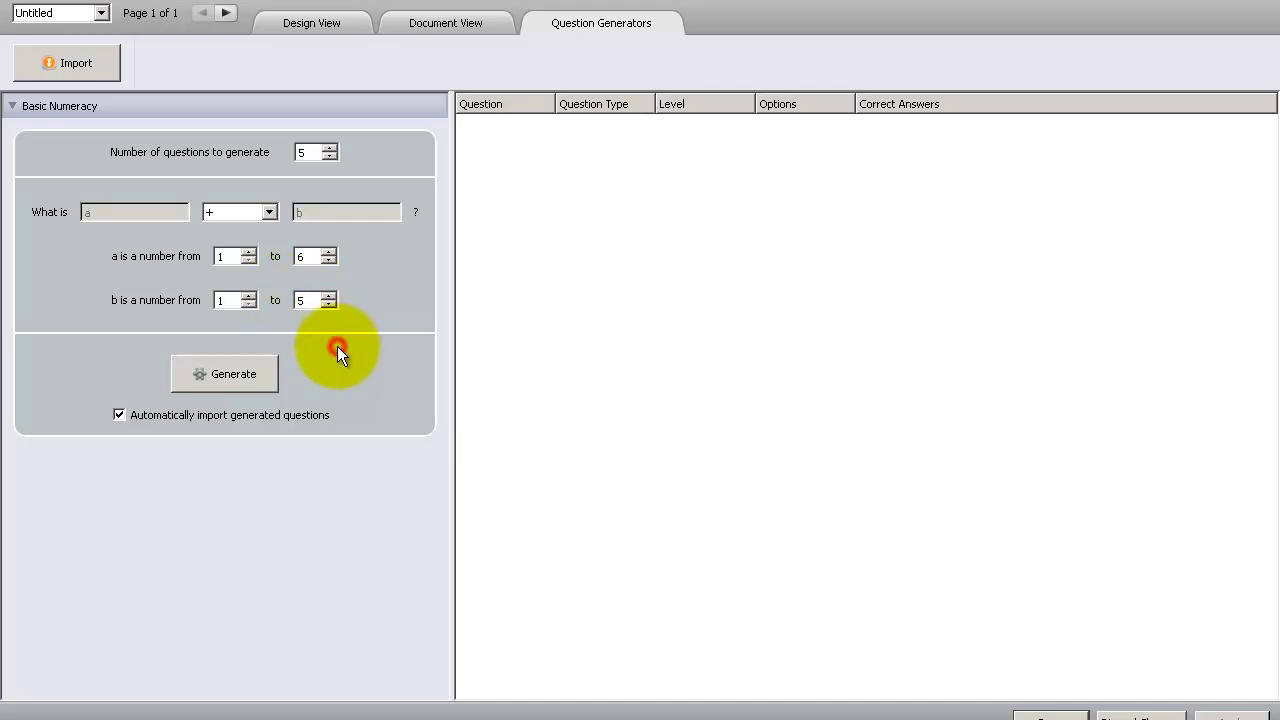
left_click(260, 378)
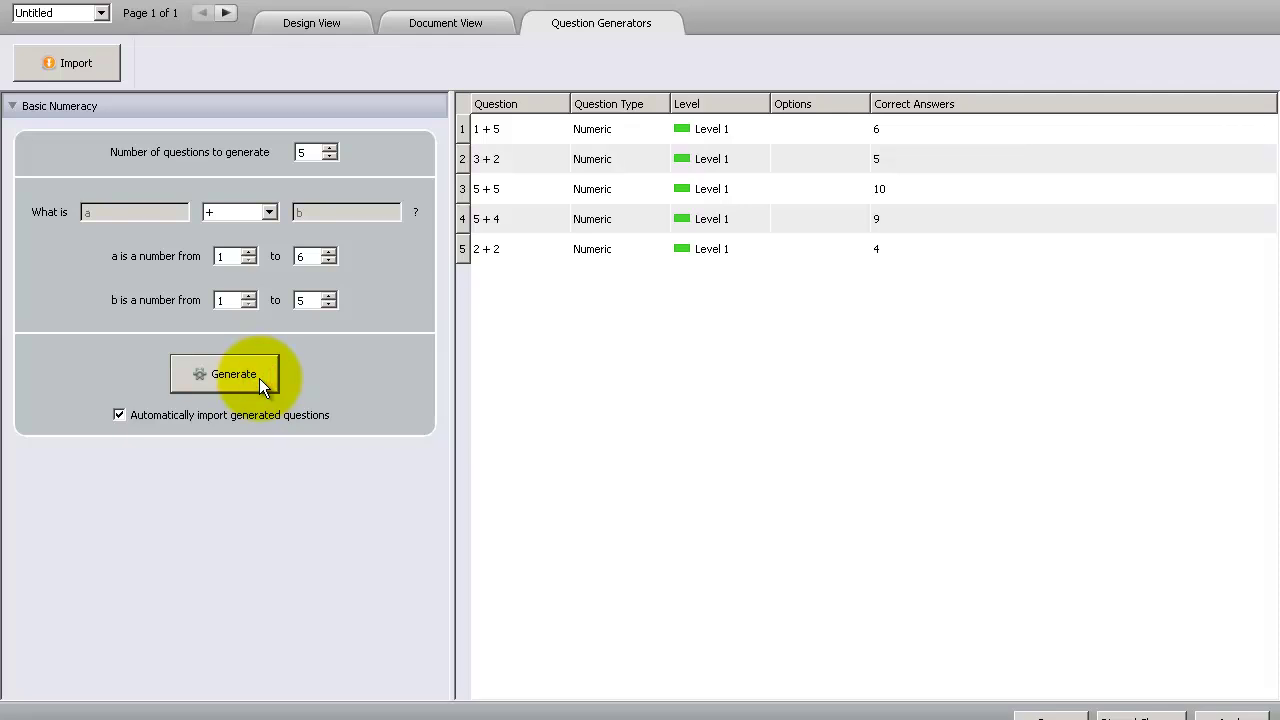
Generate another five addition questions with a from 1 to 11 and b from 1 to 7
double_click(303, 258)
type("1")
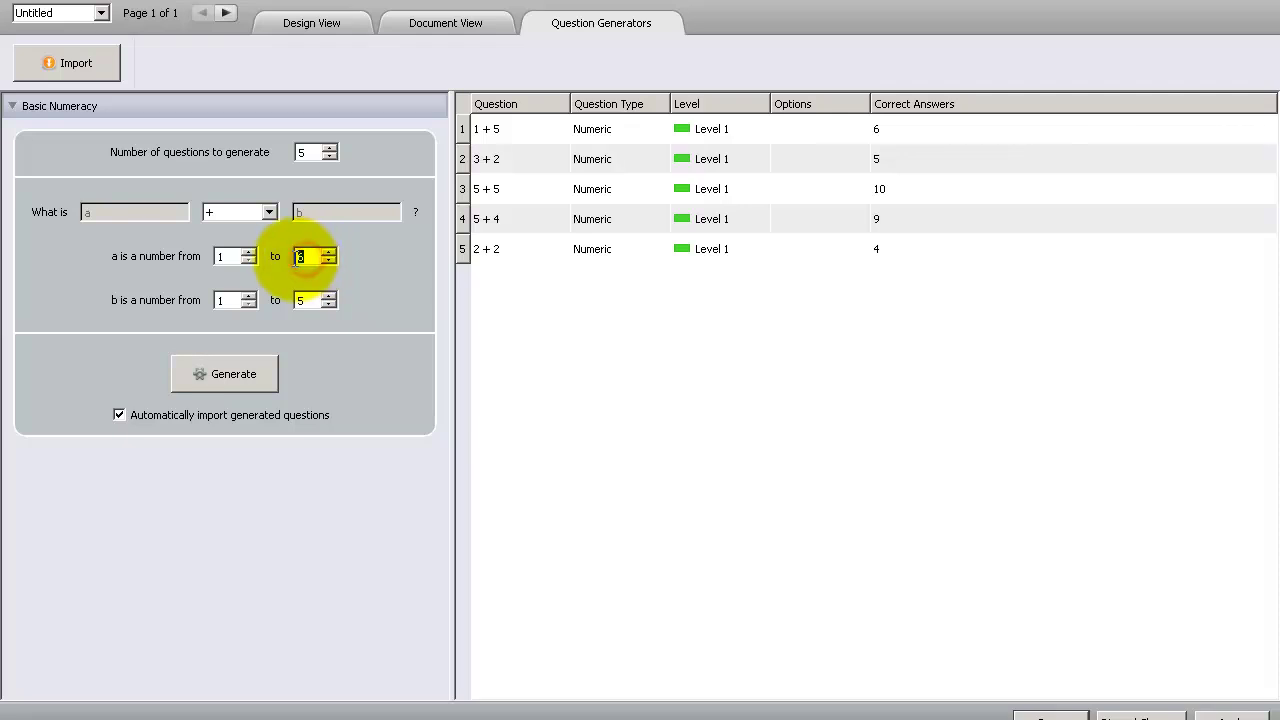
type("1")
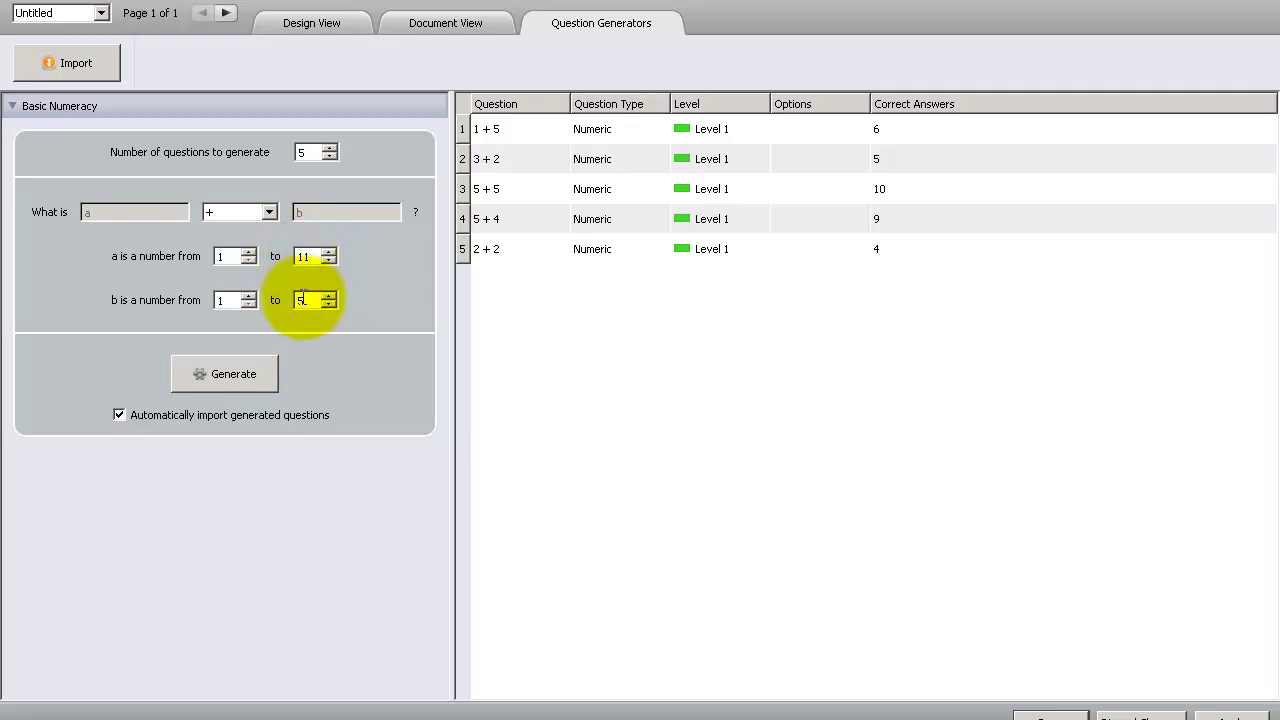
double_click(303, 298)
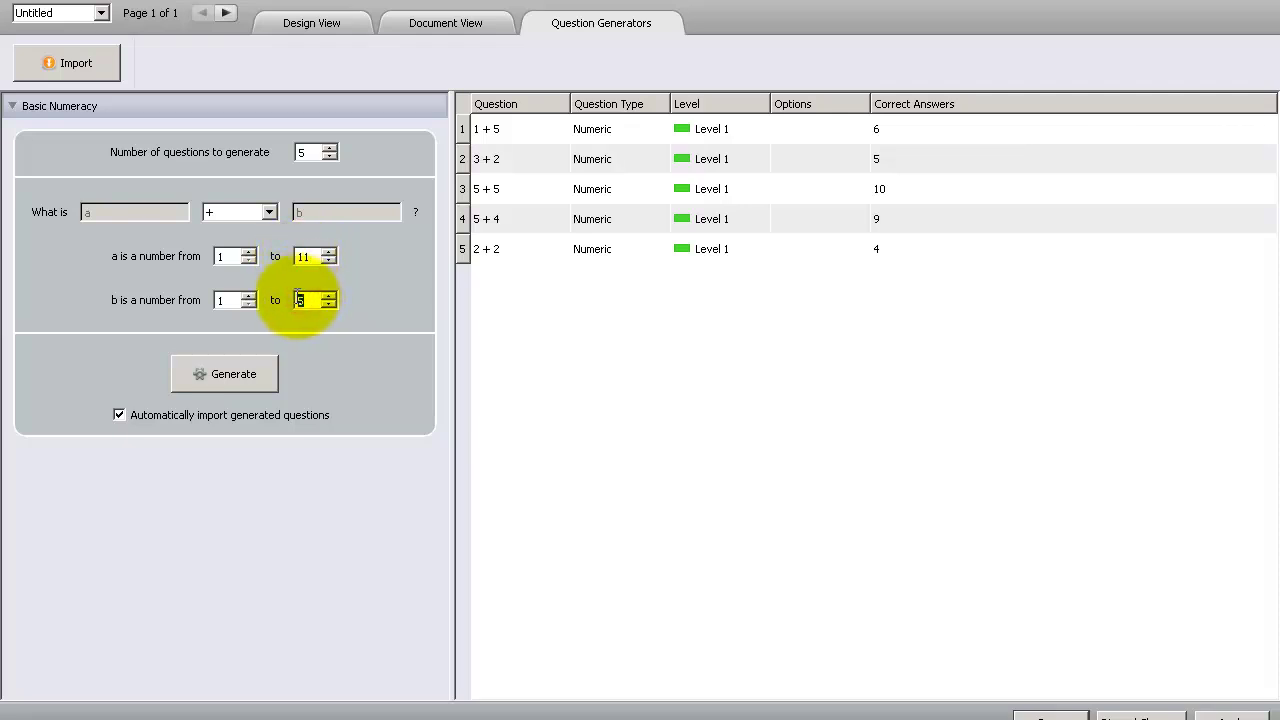
double_click(297, 300)
type("7")
left_click(363, 358)
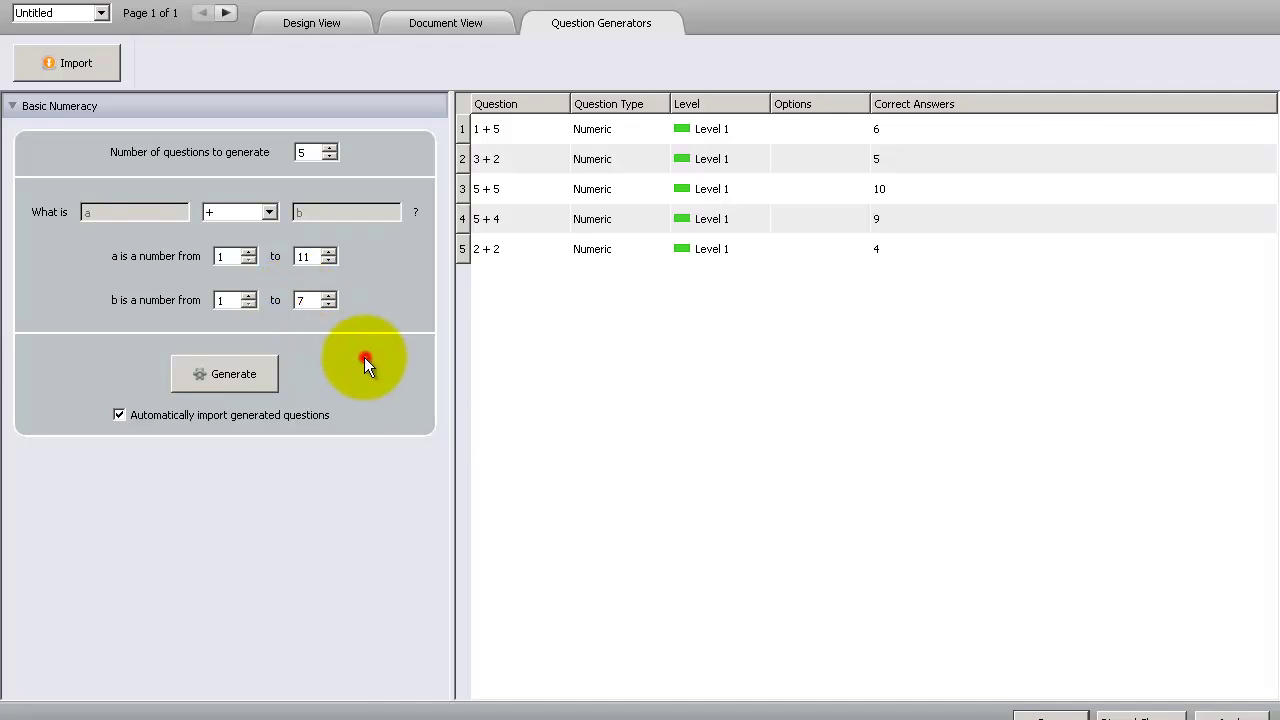
left_click(260, 371)
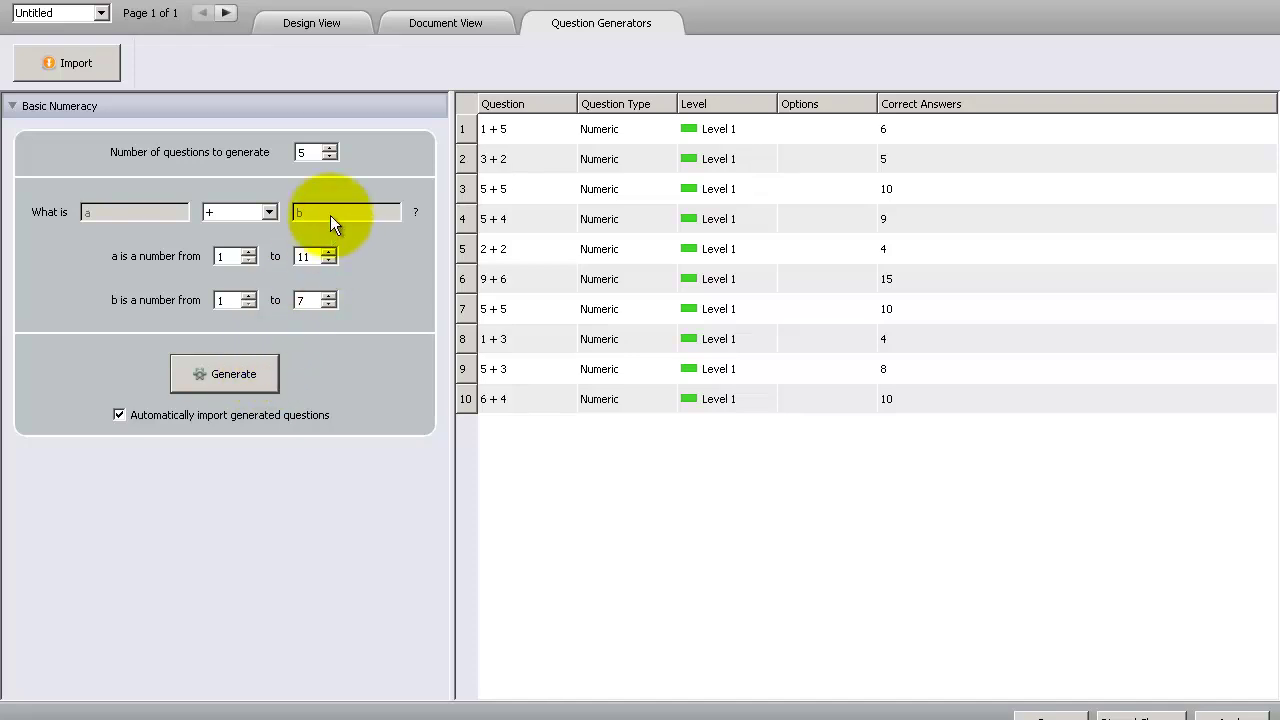
Generate a third batch of five addition questions with a from 1 to 18 and b from 1 to 9
double_click(312, 256)
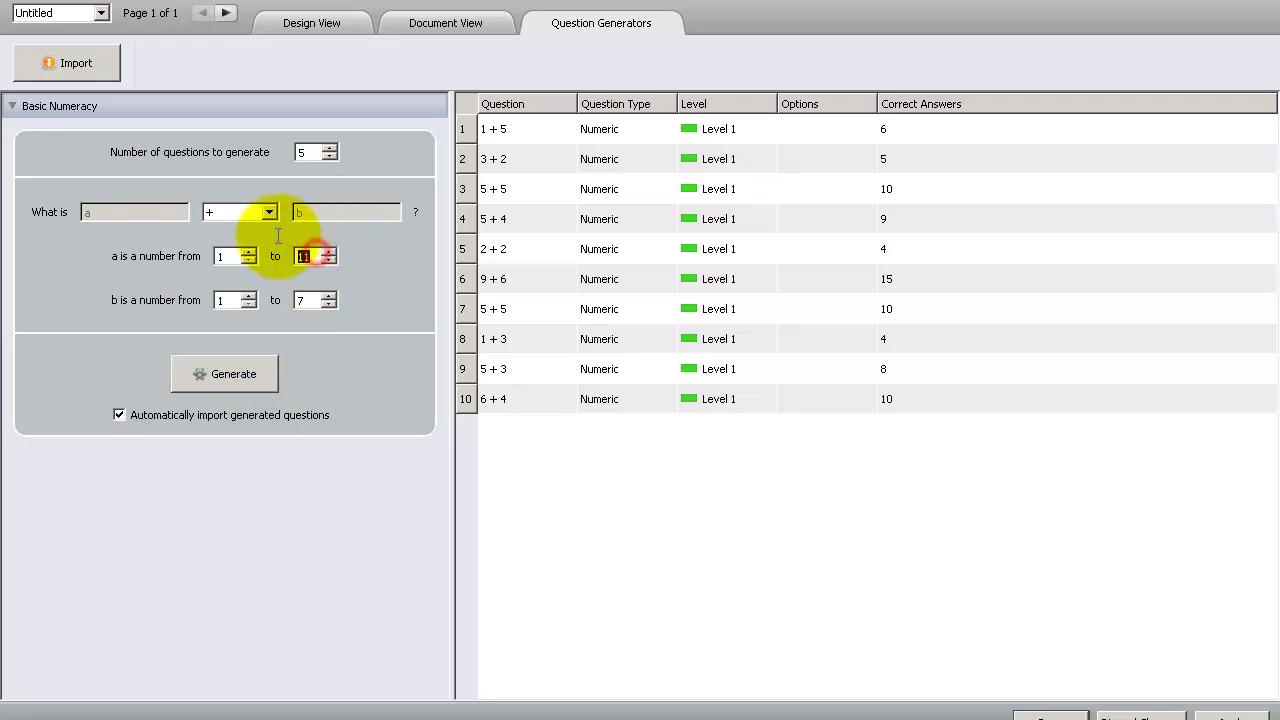
type("18")
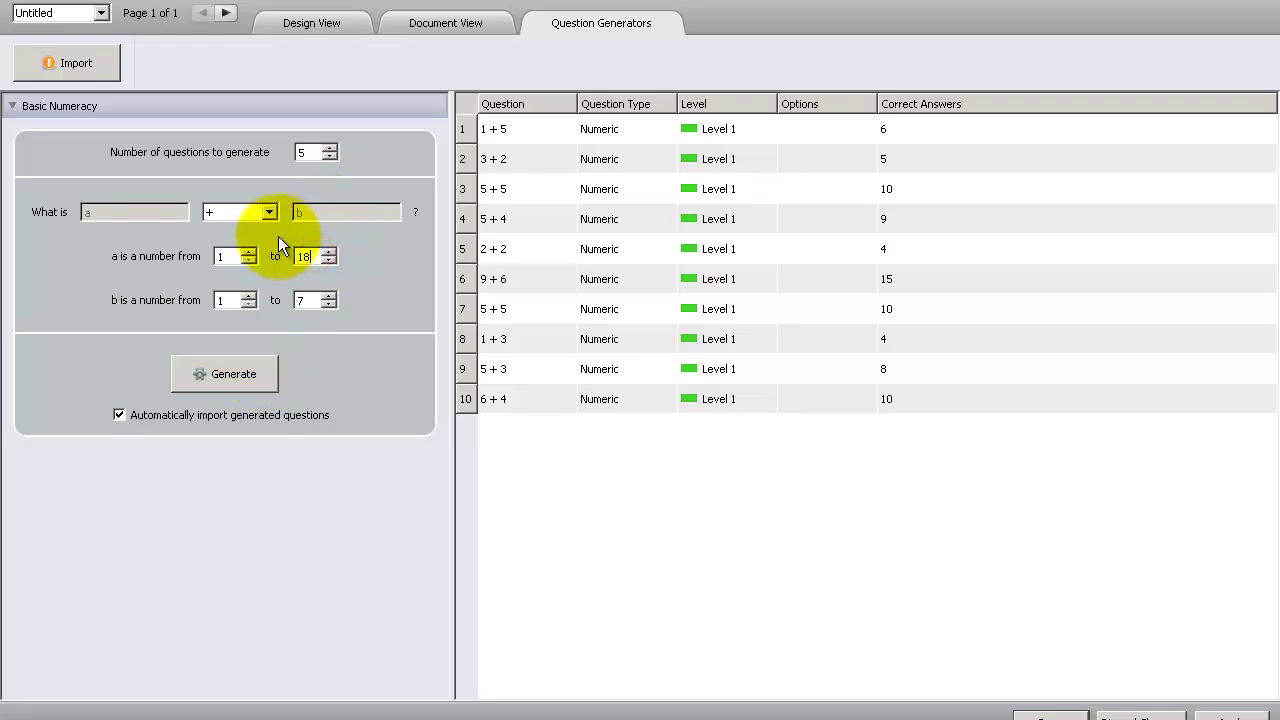
double_click(303, 300)
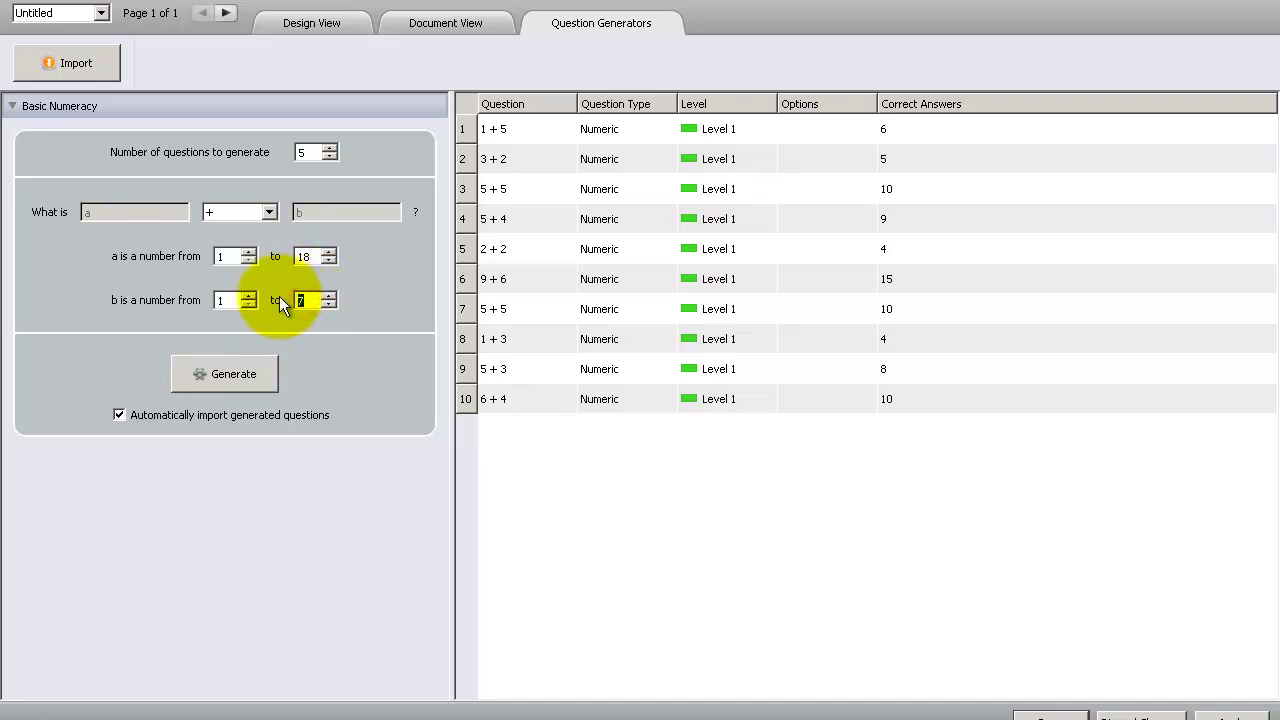
type("9")
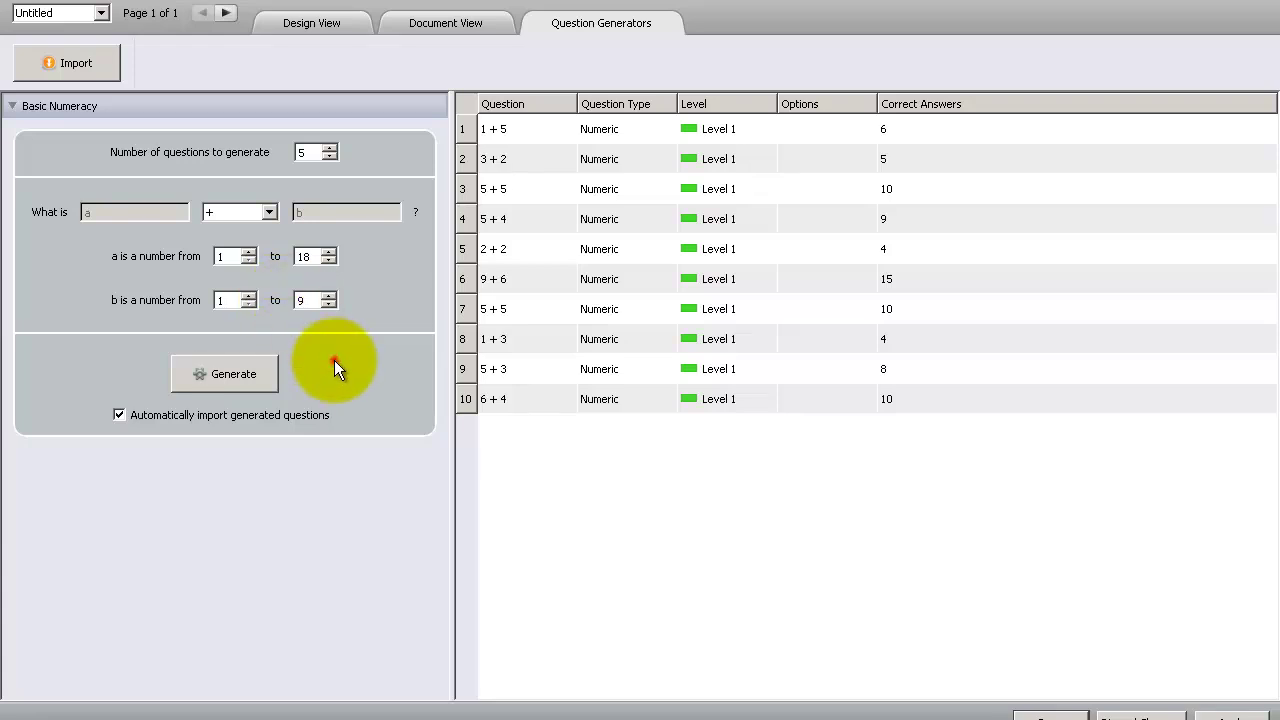
left_click(229, 376)
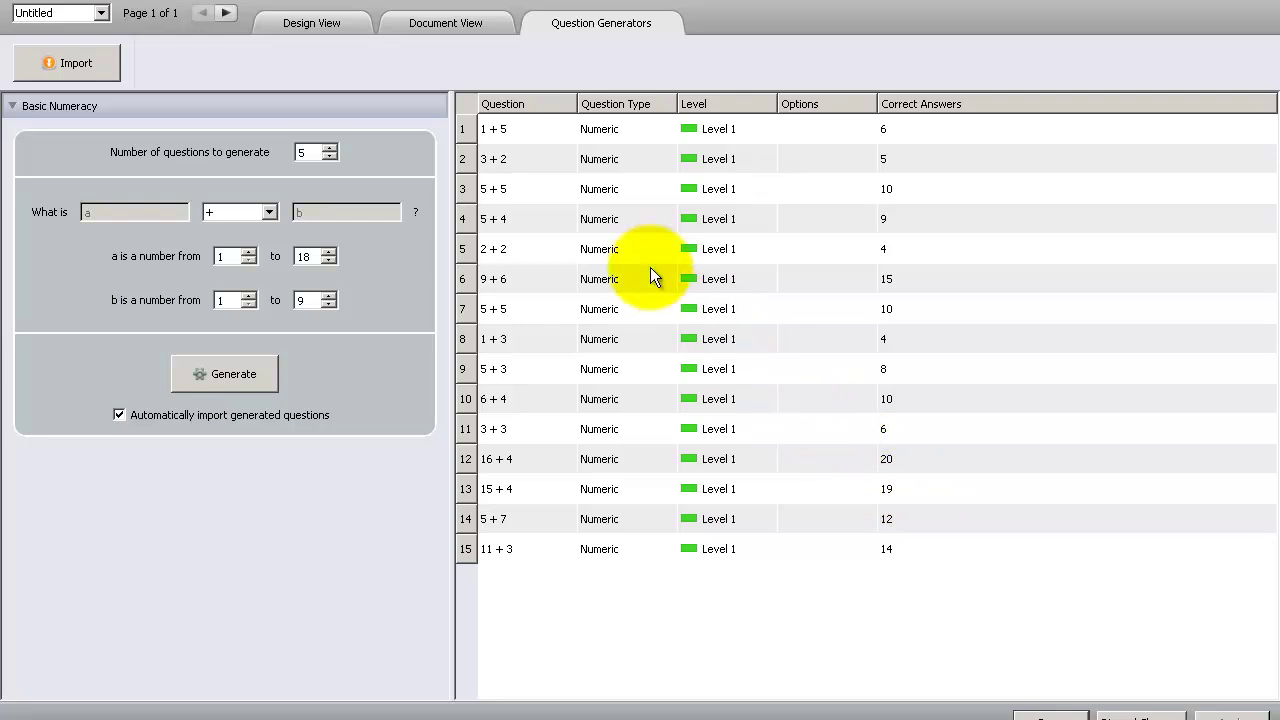
Show the imported questions in the design view and assign Level 2 to questions 6 through 10
left_click(343, 16)
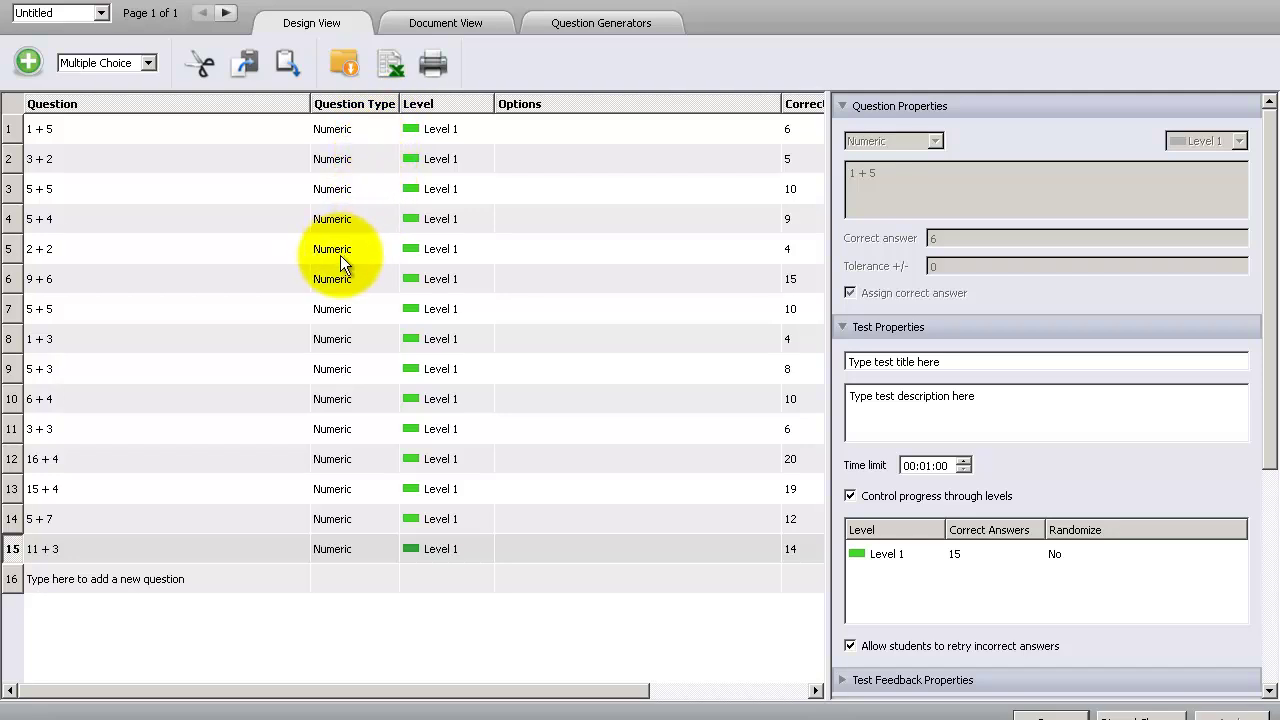
left_click(446, 279)
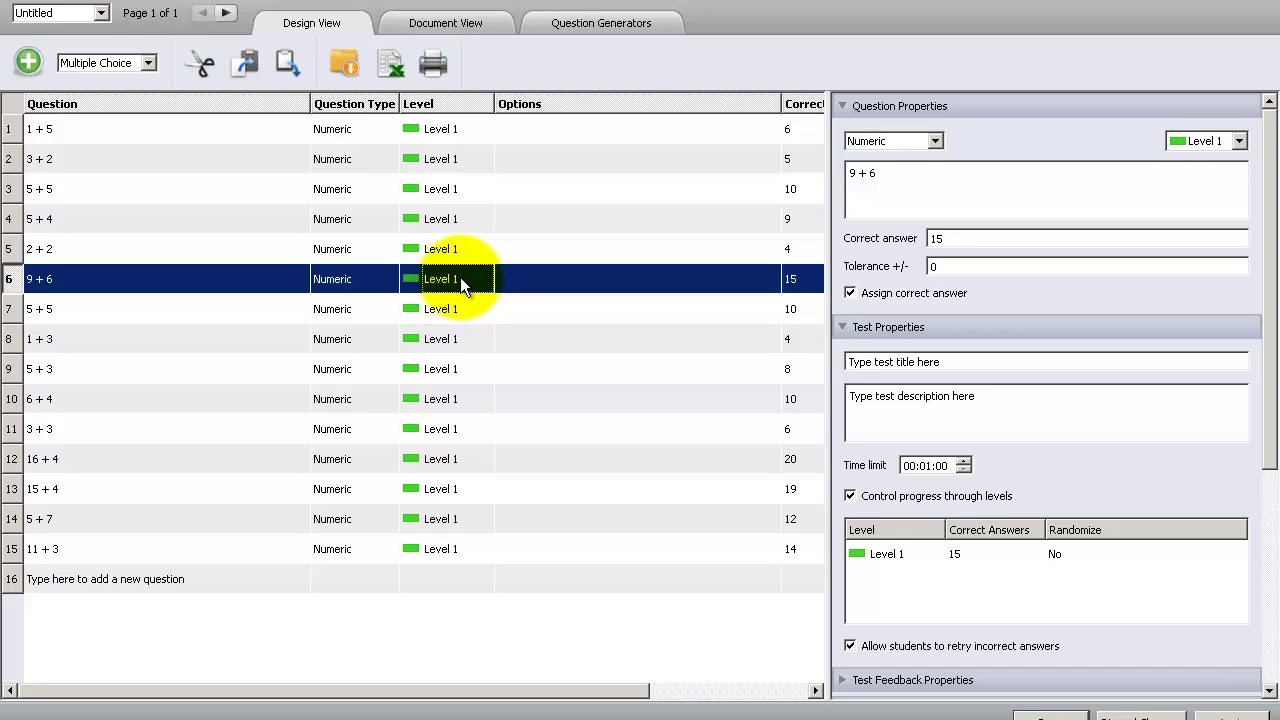
left_click(460, 277)
left_click(483, 278)
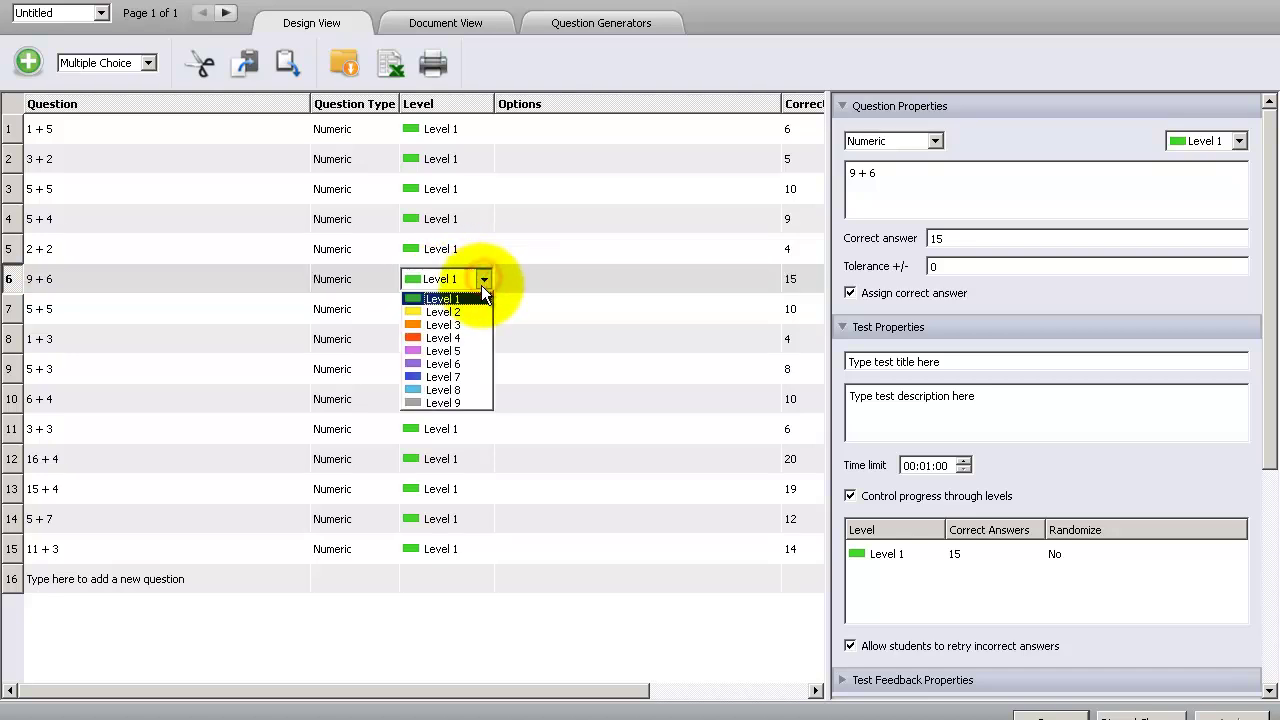
left_click(474, 311)
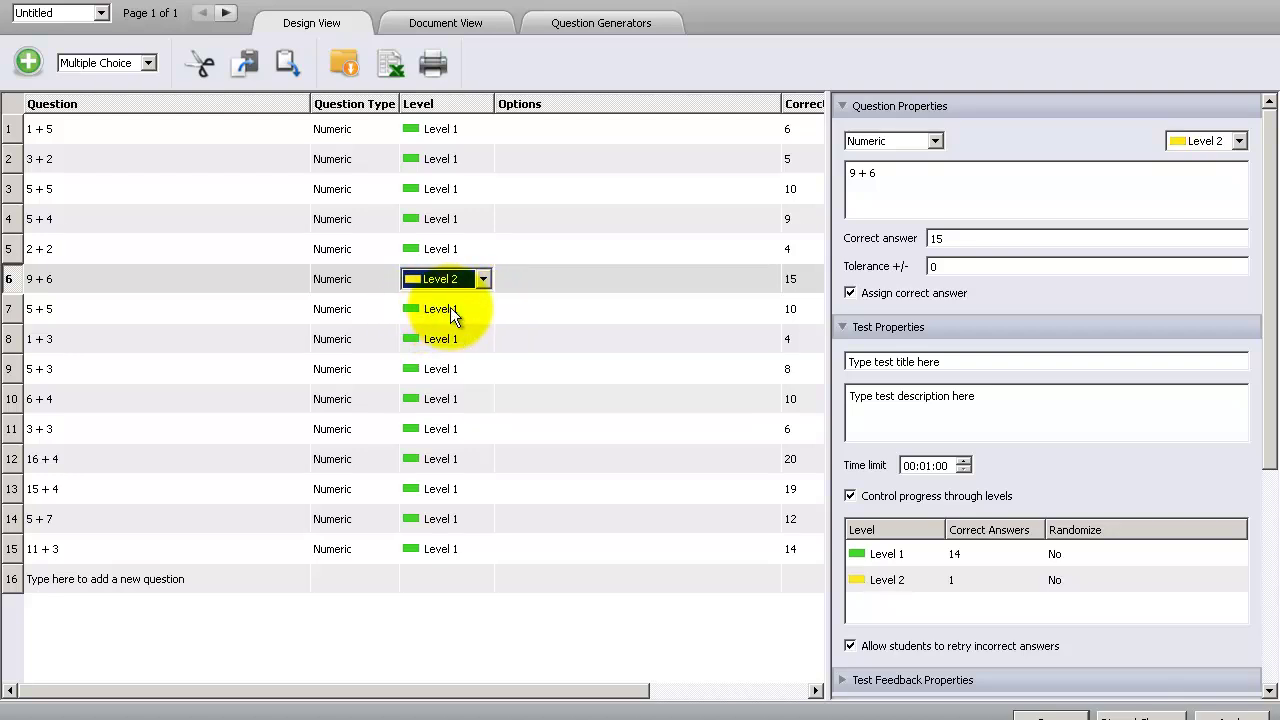
left_click(472, 308)
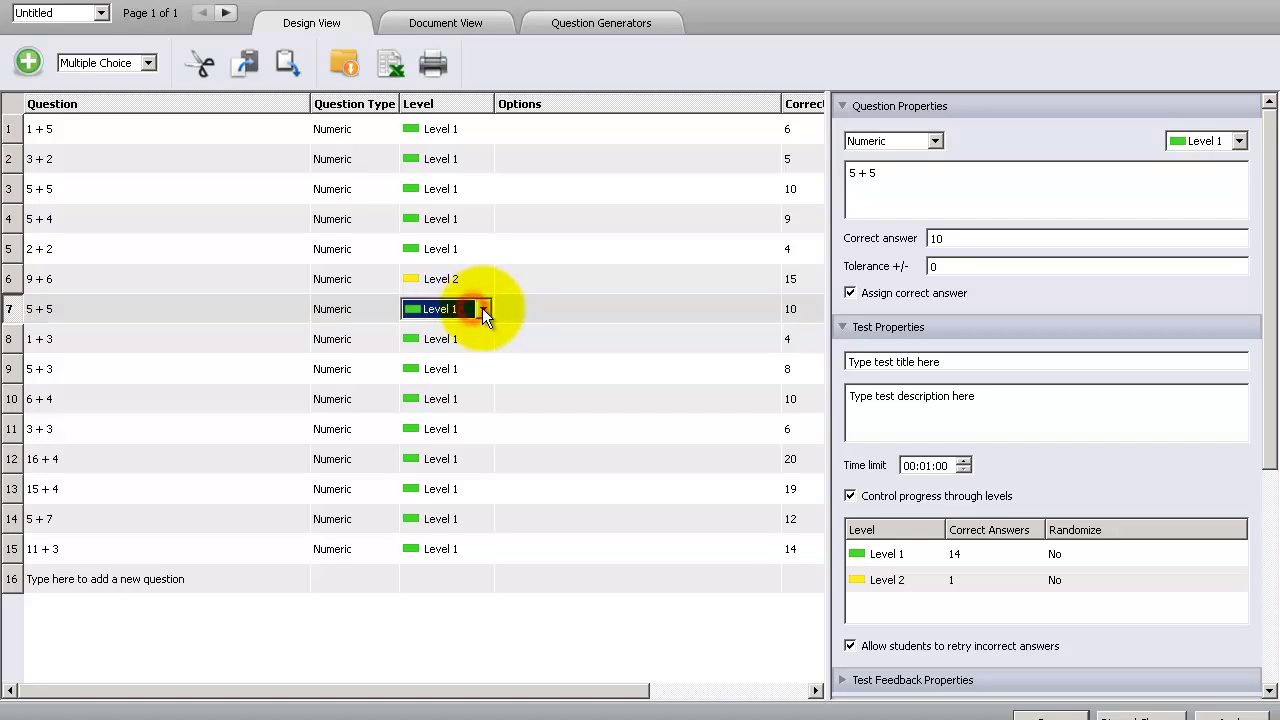
left_click(483, 309)
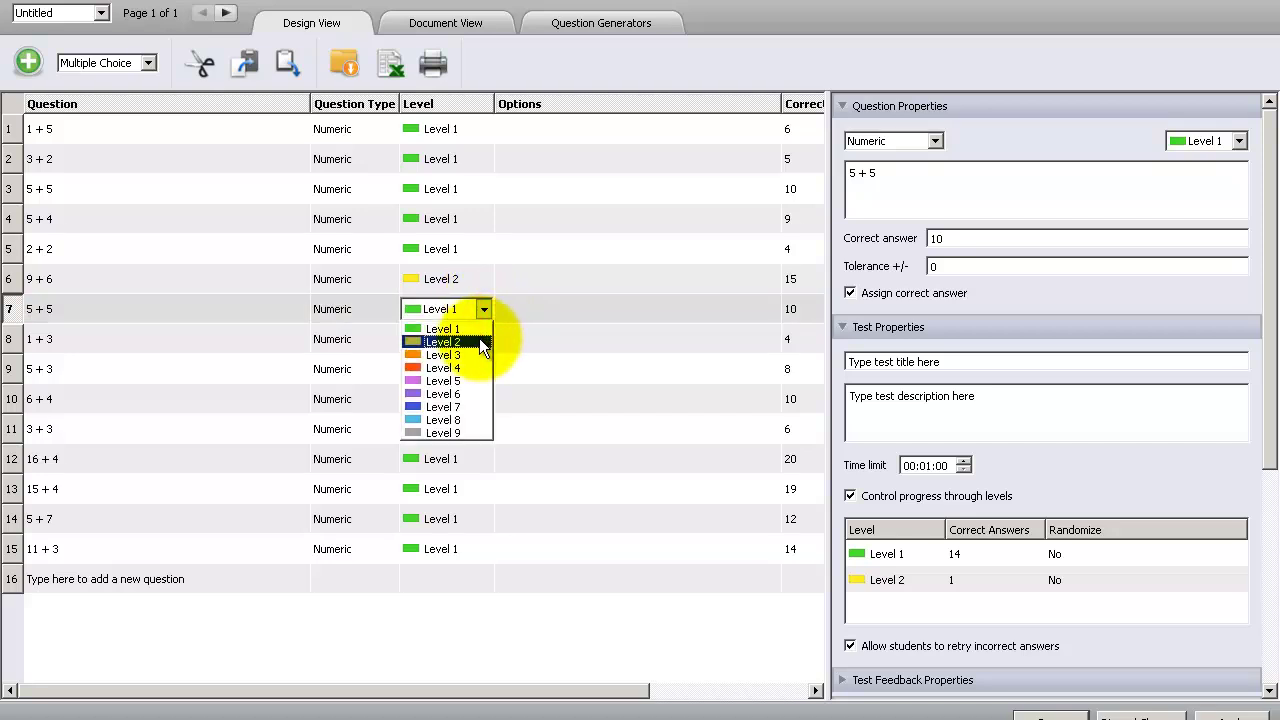
left_click(480, 341)
left_click(480, 338)
left_click(481, 338)
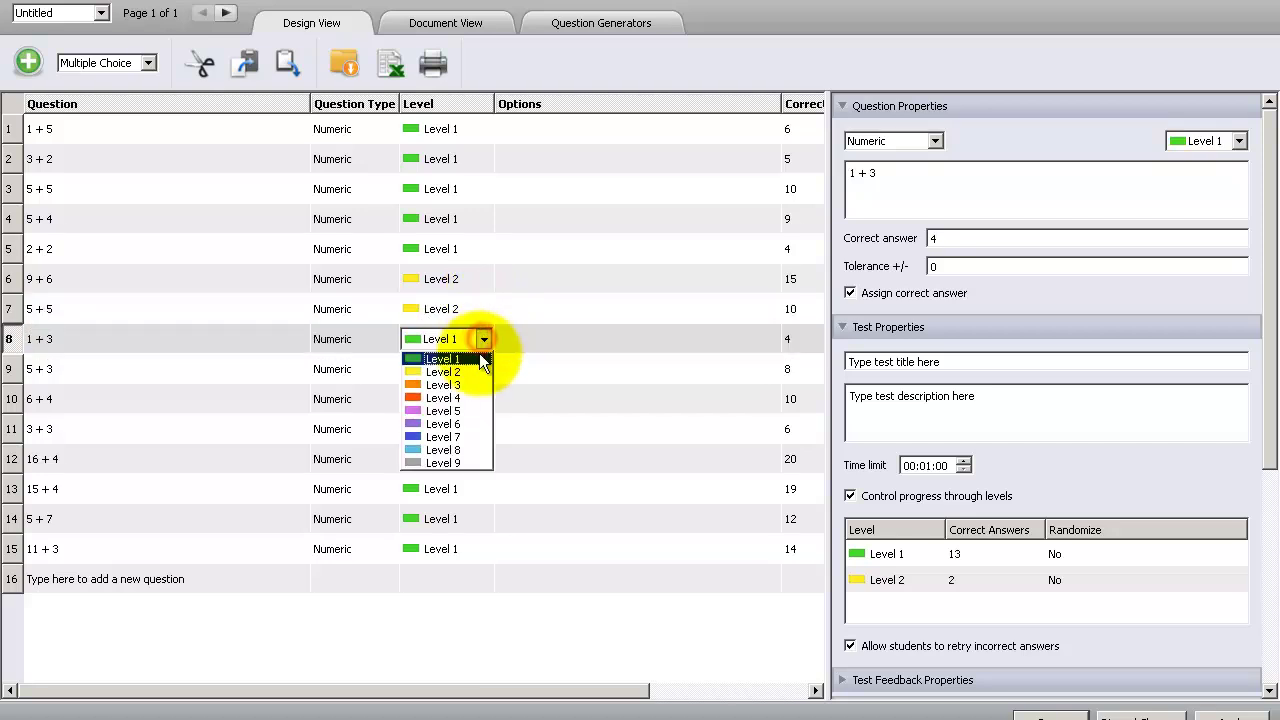
left_click(479, 368)
left_click(478, 366)
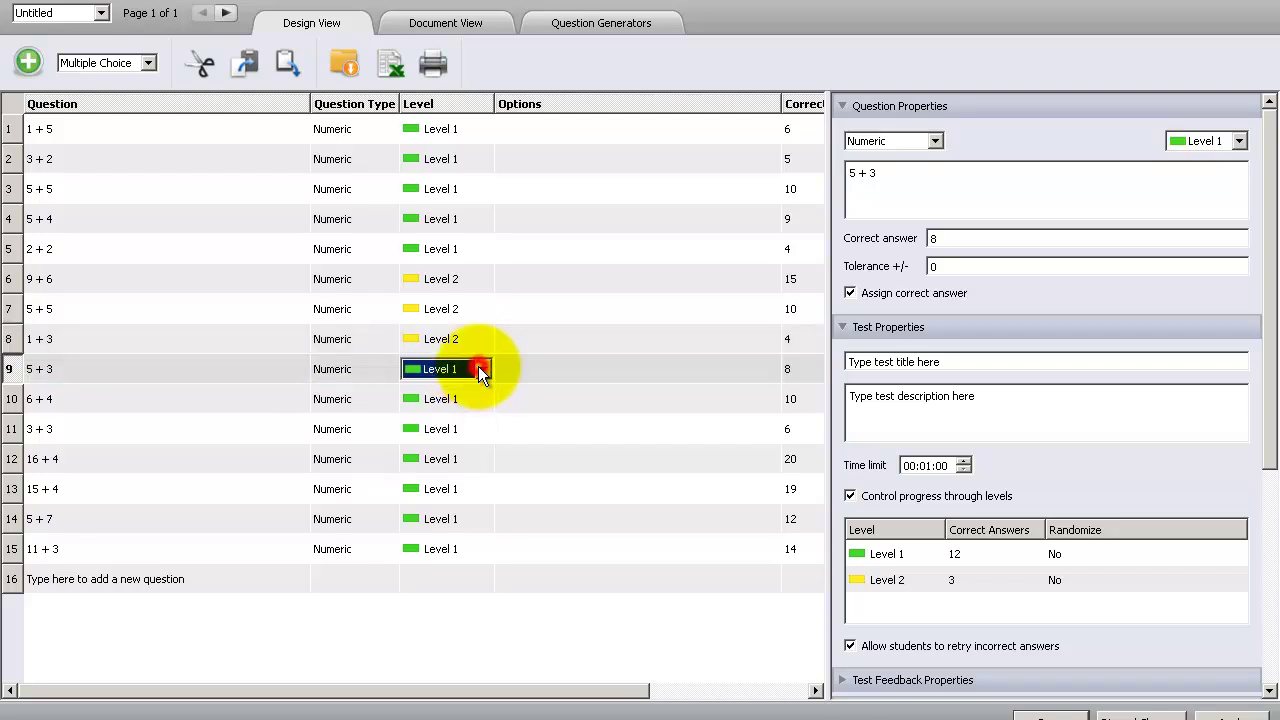
left_click(478, 366)
left_click(478, 402)
left_click(478, 401)
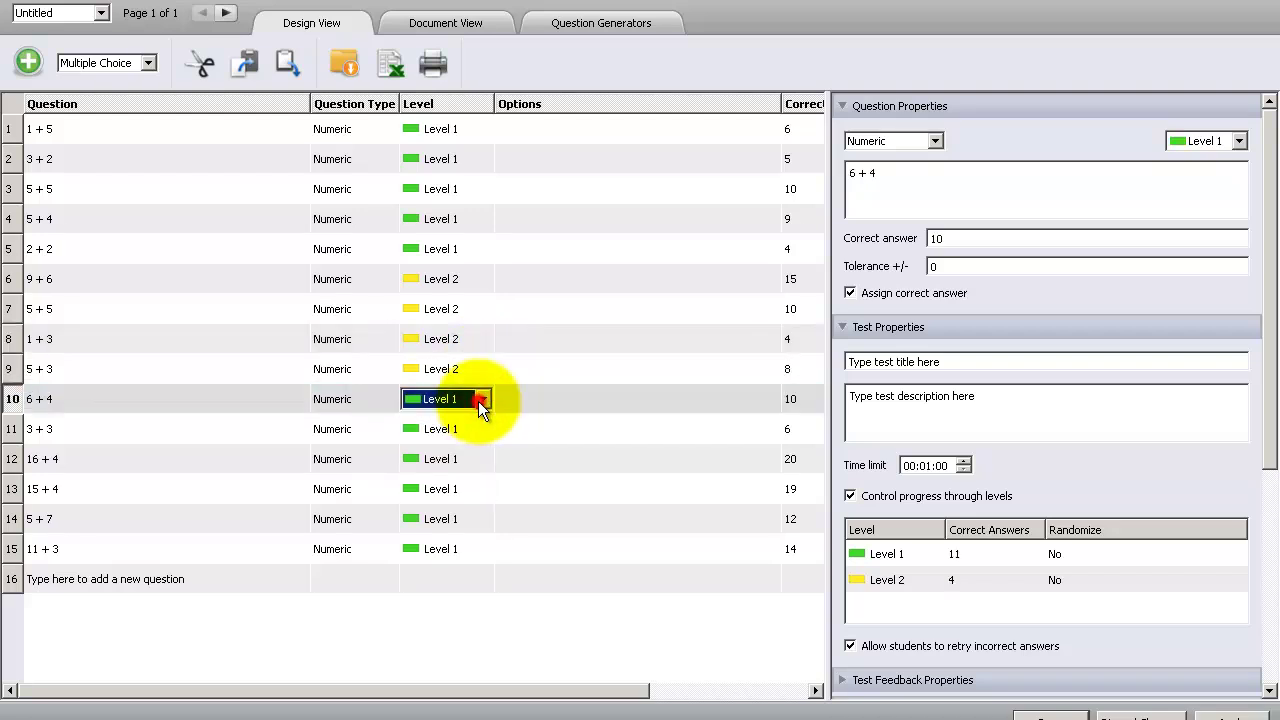
left_click(484, 401)
left_click(474, 427)
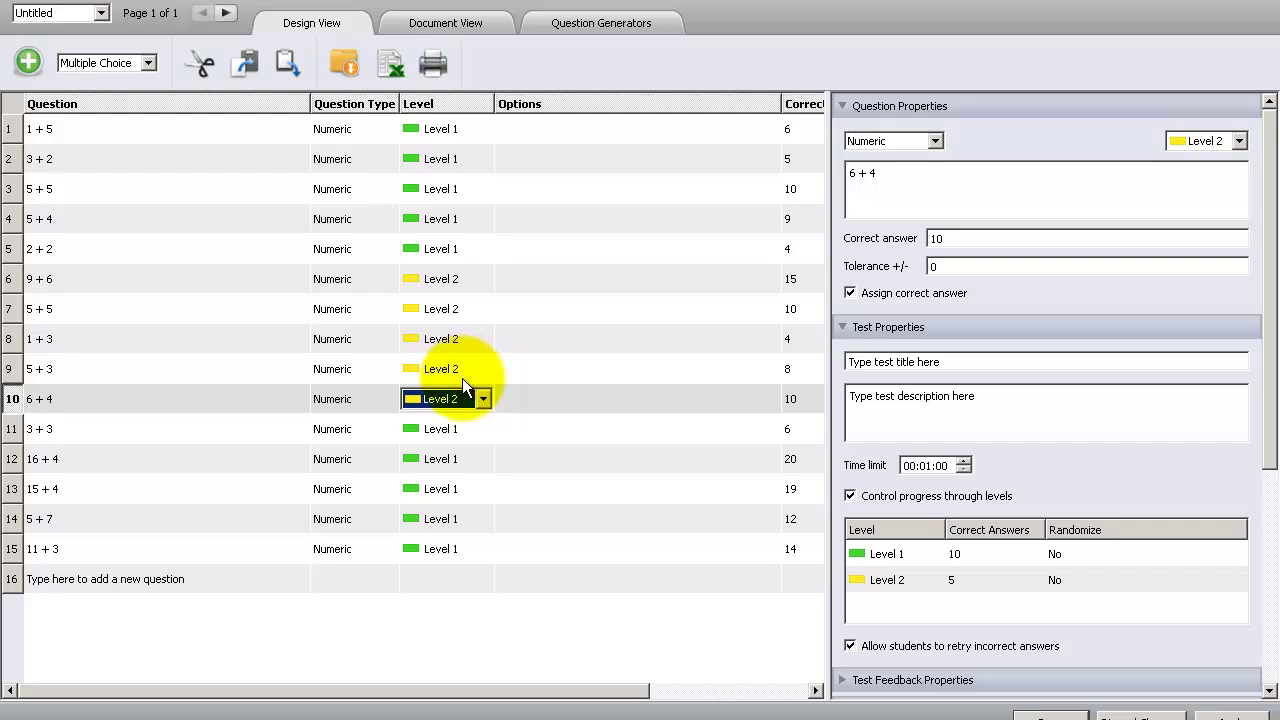
Assign Level 3 to questions 11 through 15 in the question list
left_click(478, 430)
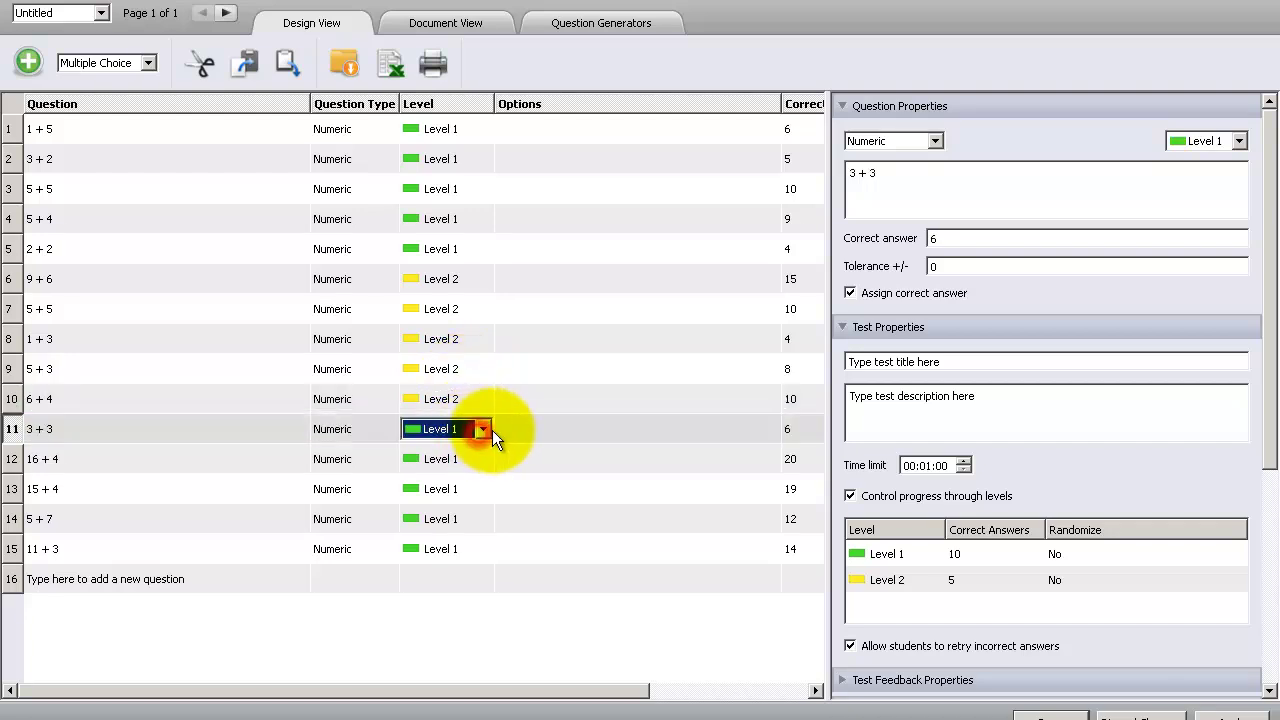
left_click(486, 429)
left_click(470, 477)
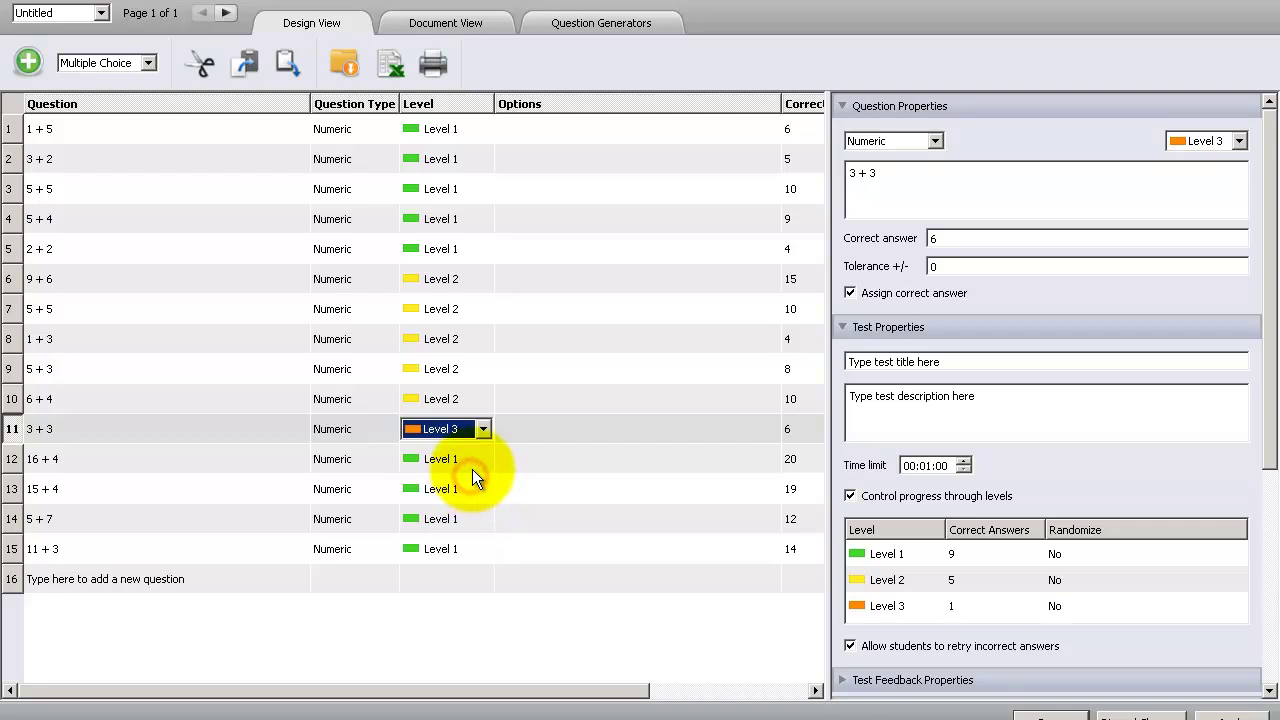
left_click(472, 469)
left_click(485, 463)
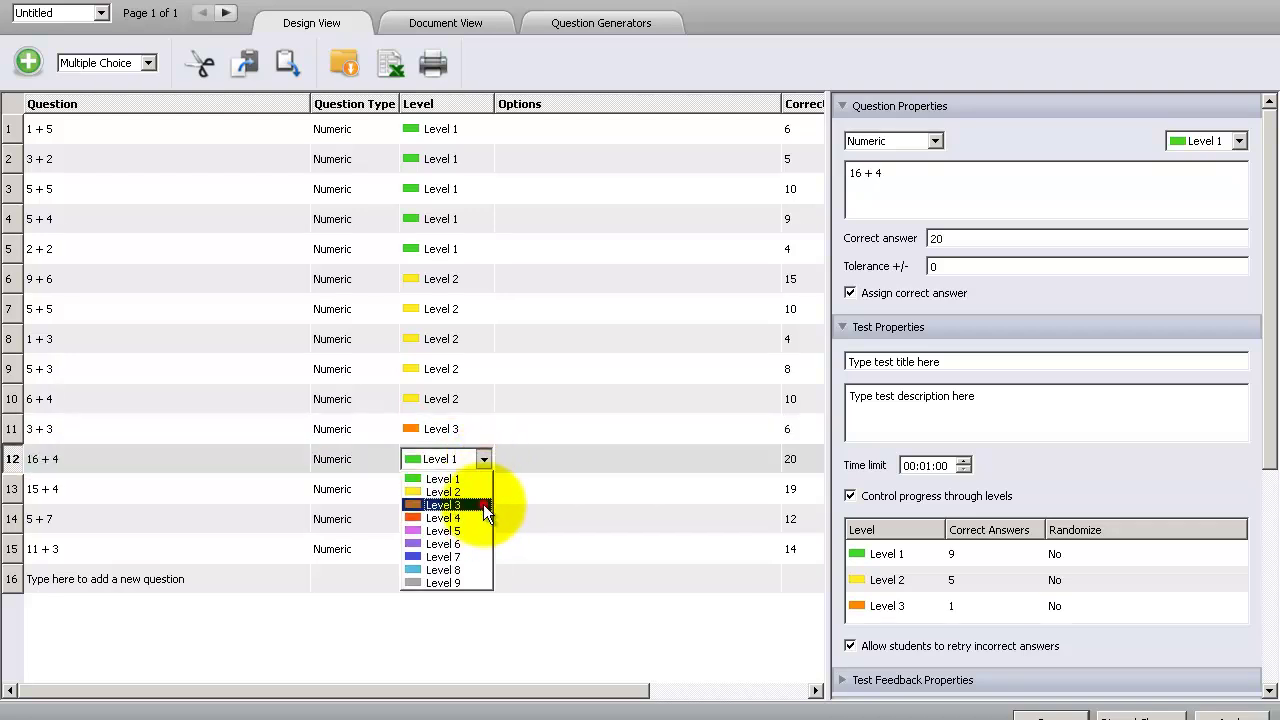
left_click(479, 505)
left_click(484, 493)
left_click(484, 493)
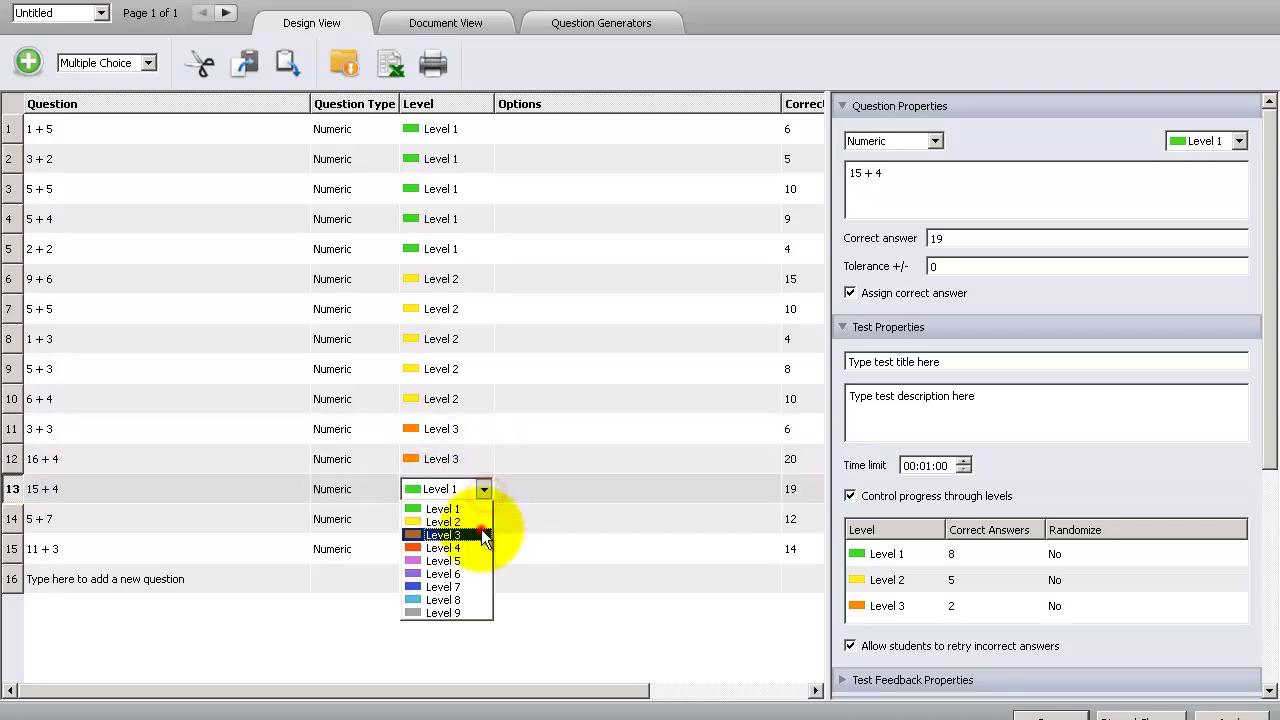
left_click(481, 529)
left_click(484, 522)
left_click(485, 522)
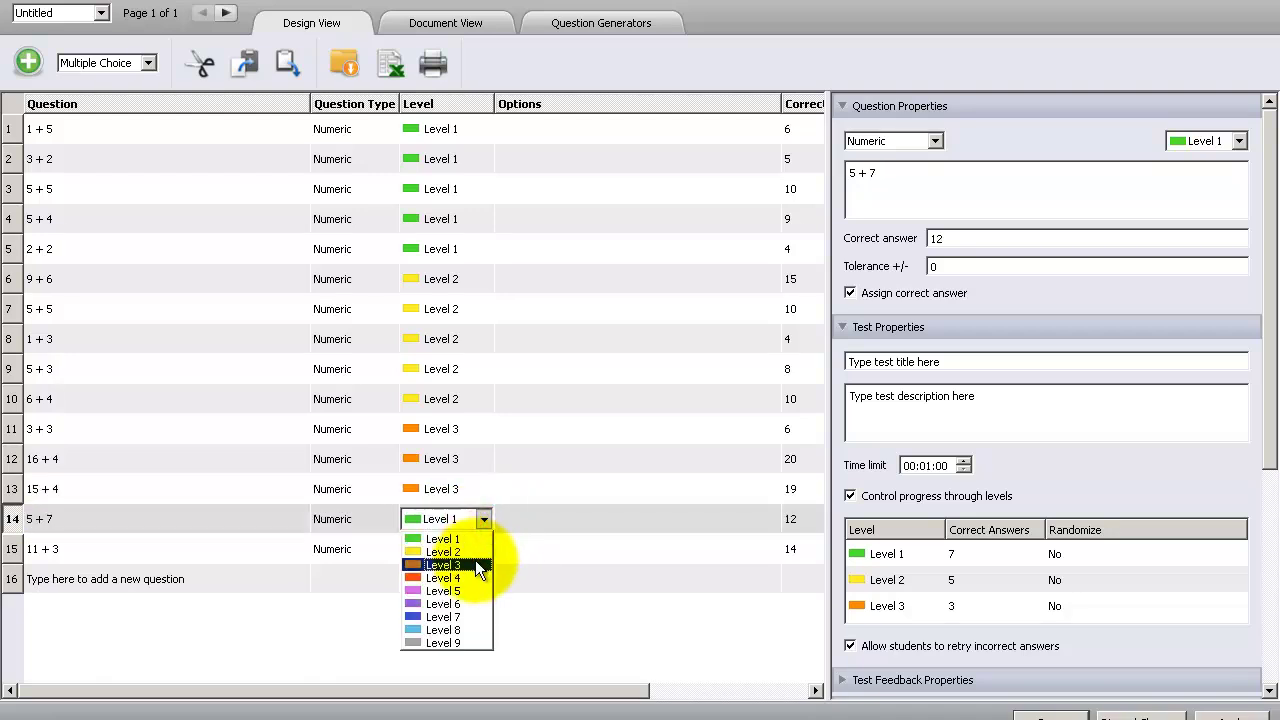
left_click(464, 560)
left_click(484, 547)
left_click(484, 547)
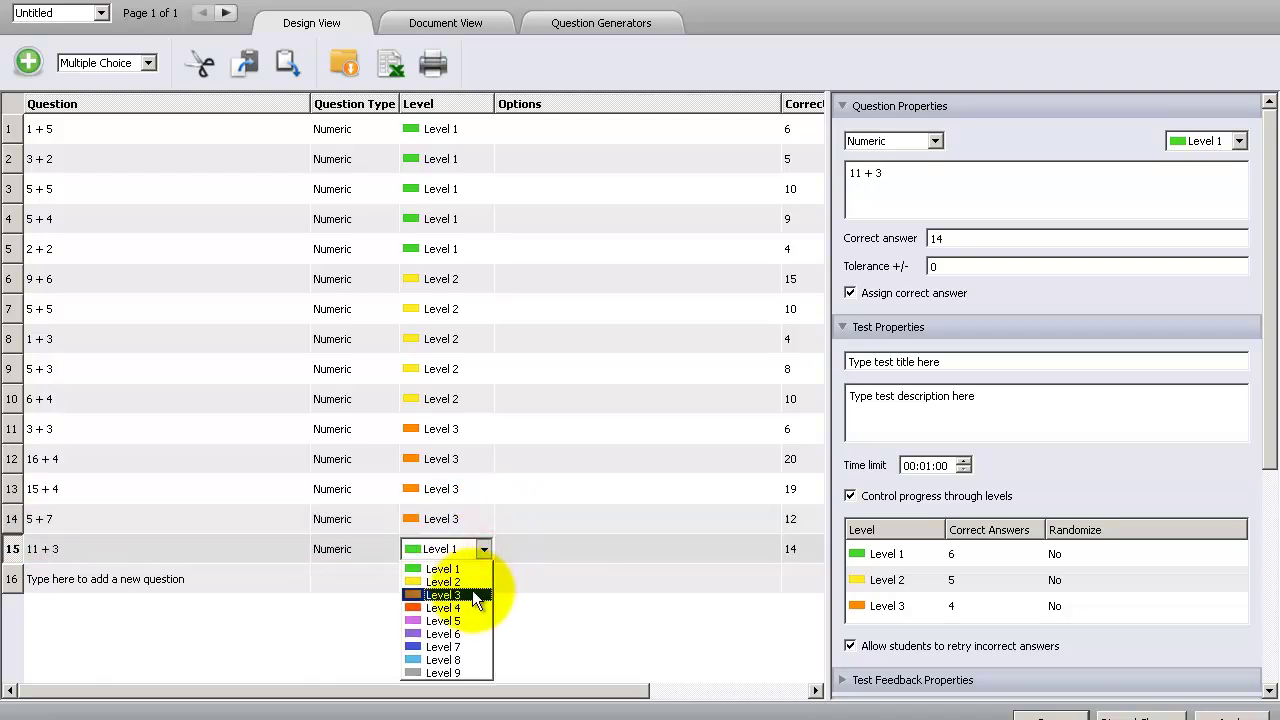
left_click(472, 590)
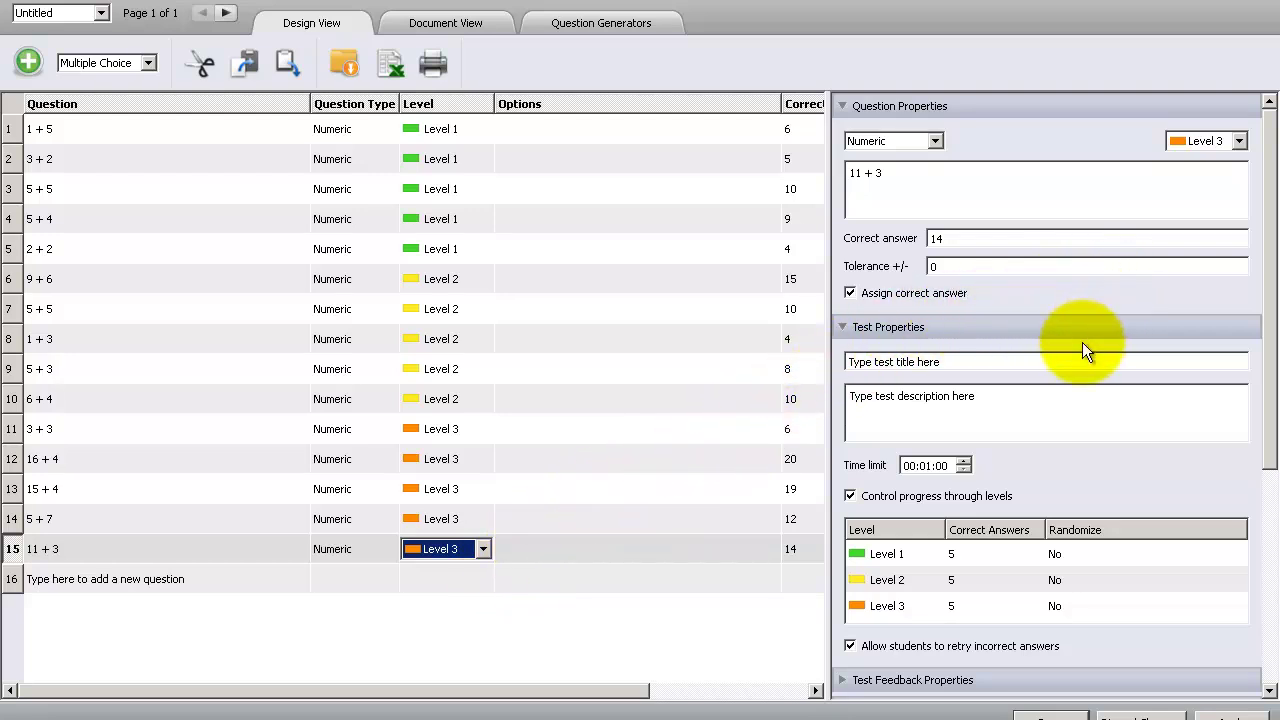
Set the test's time limit to 20 minutes
left_click(922, 465)
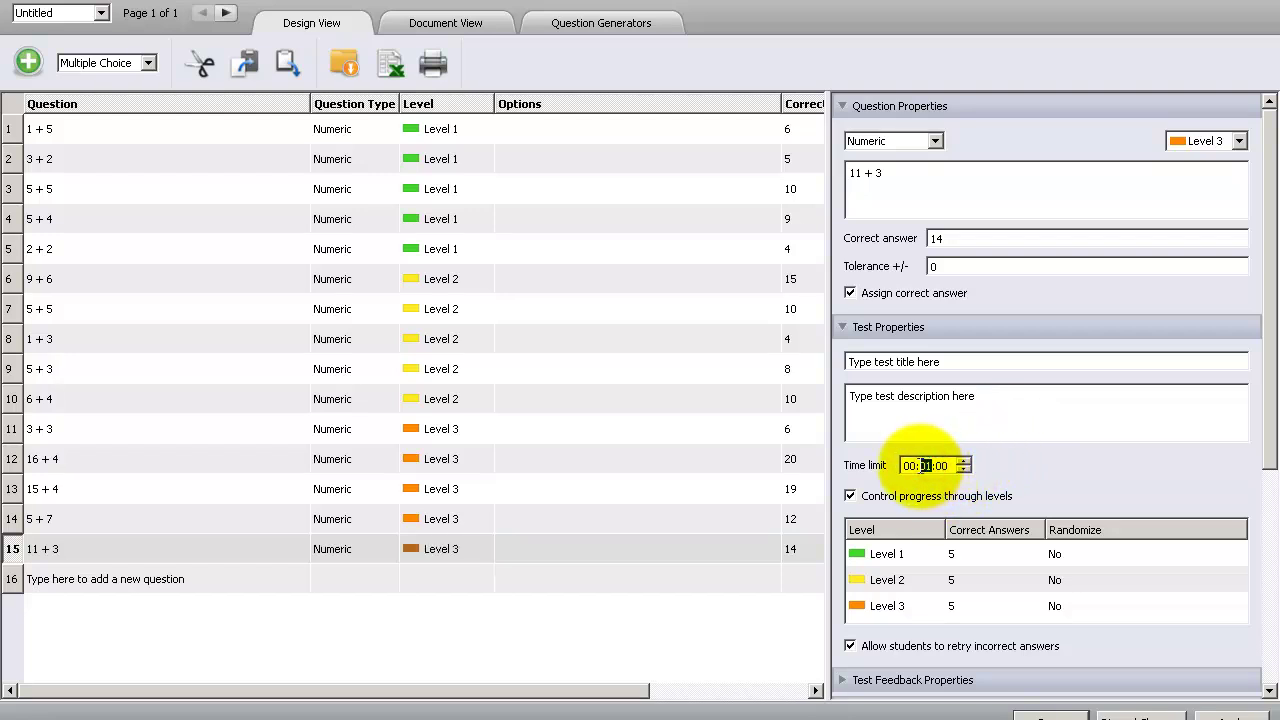
type("20")
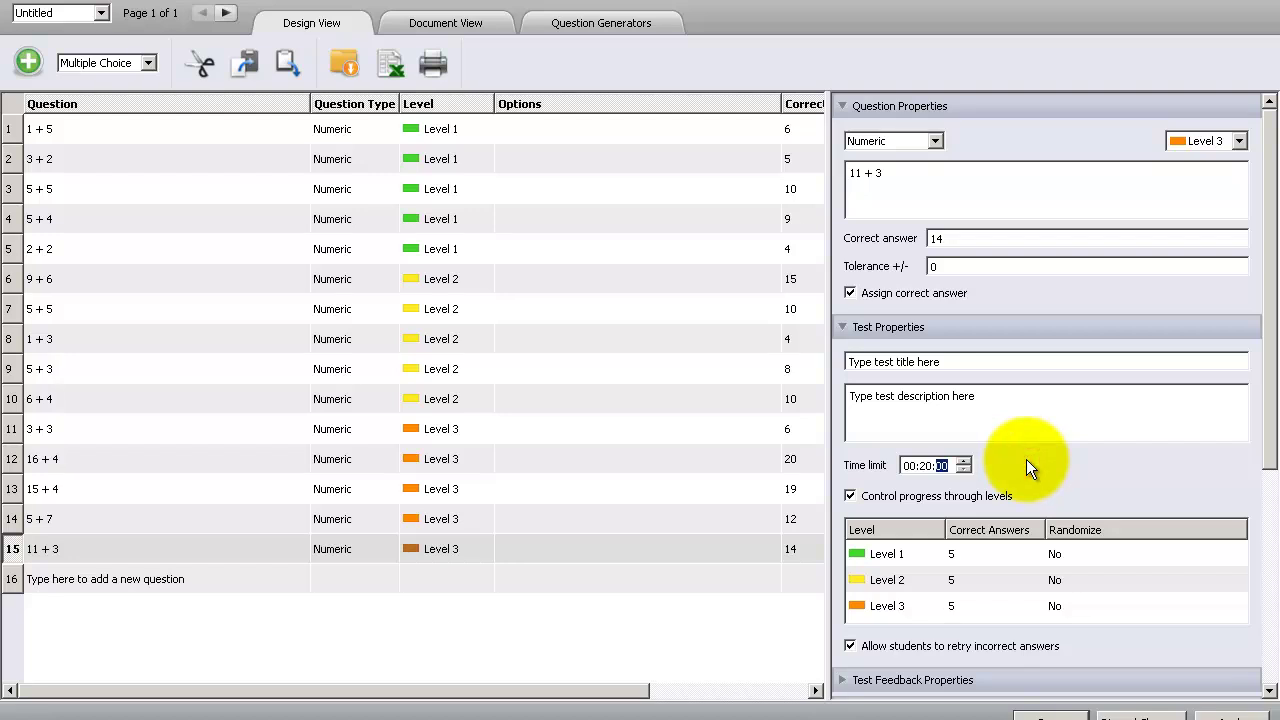
Set Randomize to Yes for Level 1, Level 2 and Level 3 in the test properties
left_click_drag(1266, 436, 1272, 558)
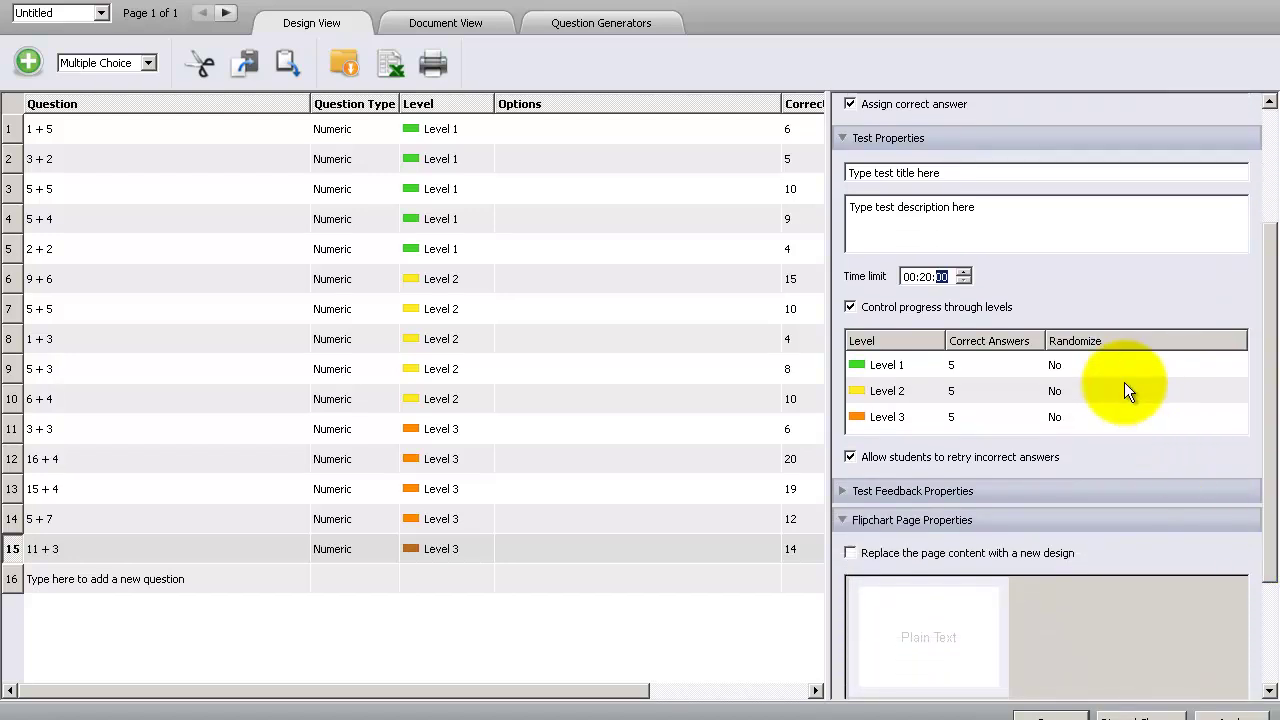
left_click(1072, 362)
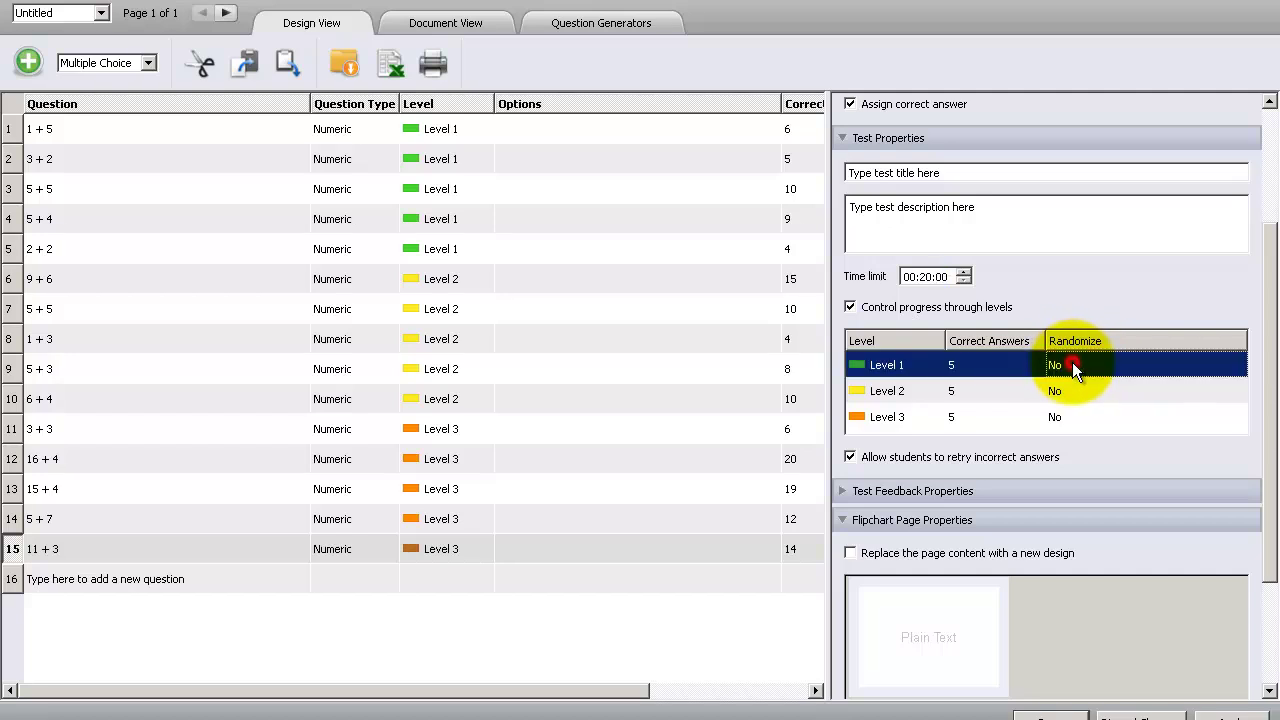
left_click(1177, 366)
left_click(1236, 363)
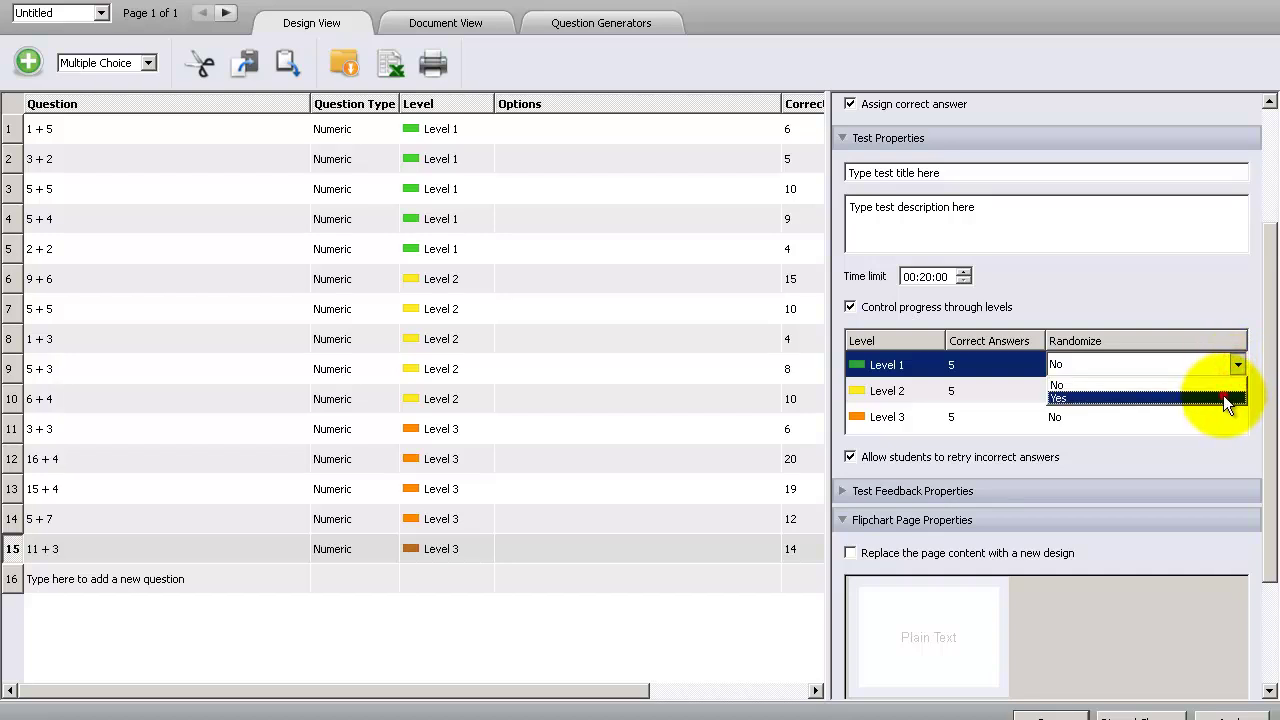
left_click(1223, 394)
left_click(1225, 392)
left_click(1236, 391)
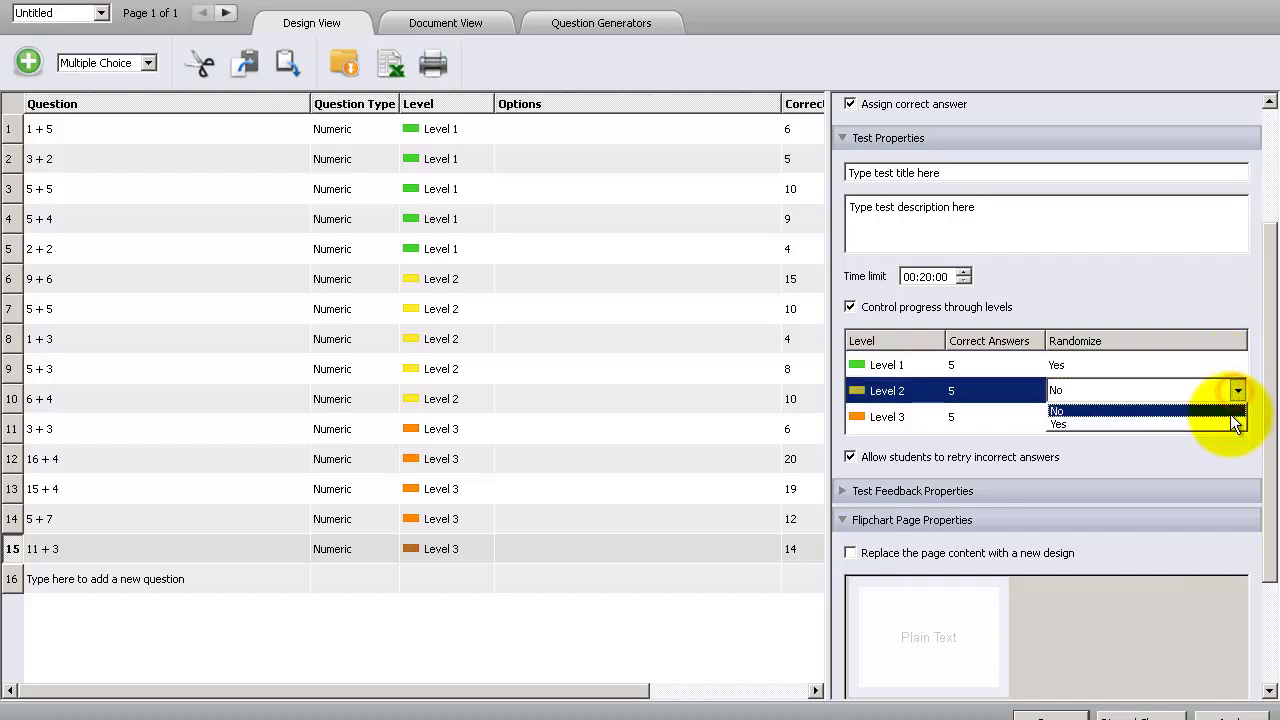
left_click(1231, 428)
left_click(1231, 416)
left_click(1231, 416)
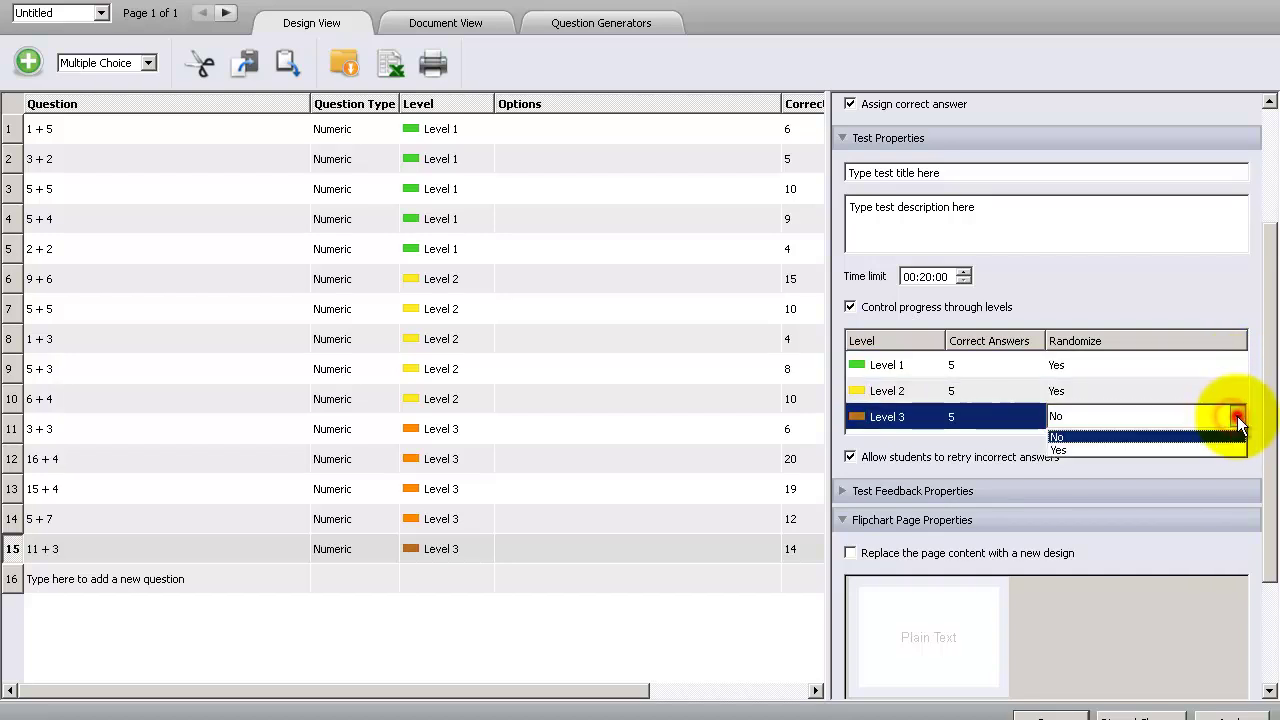
left_click(1227, 447)
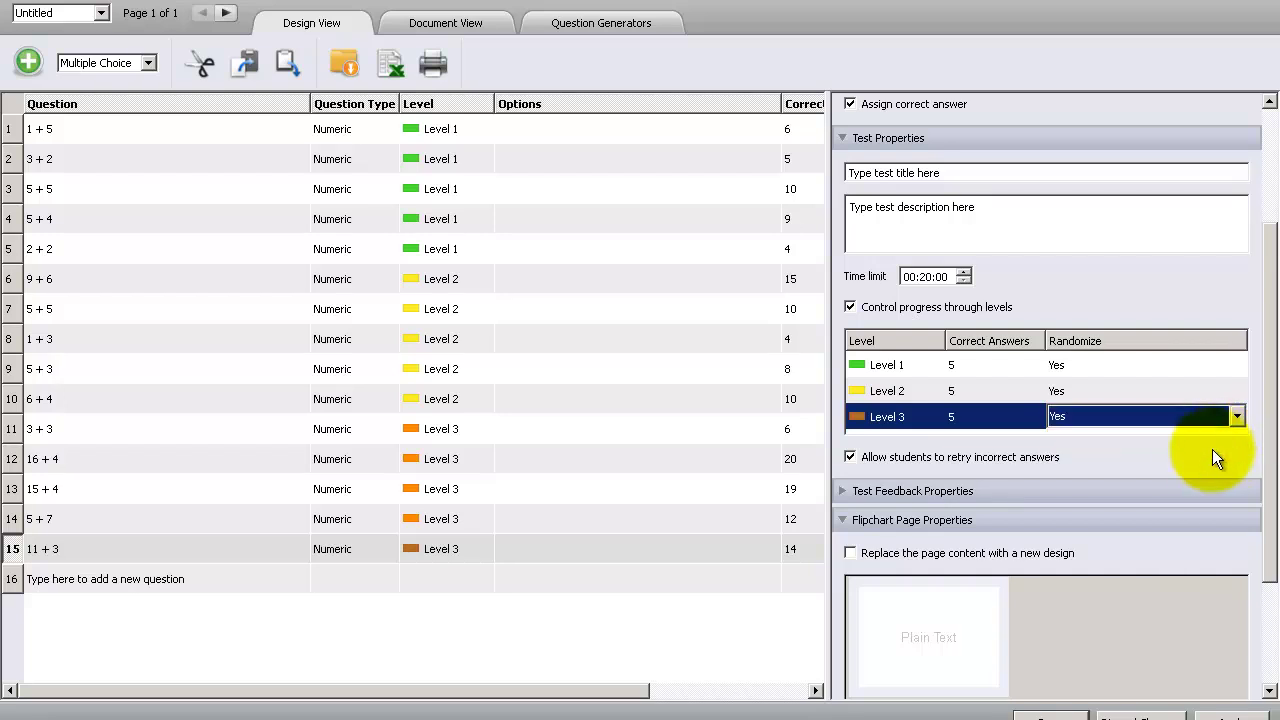
Enable learner feedback messages for correct and incorrect answers, and enable sending a summary
left_click(840, 491)
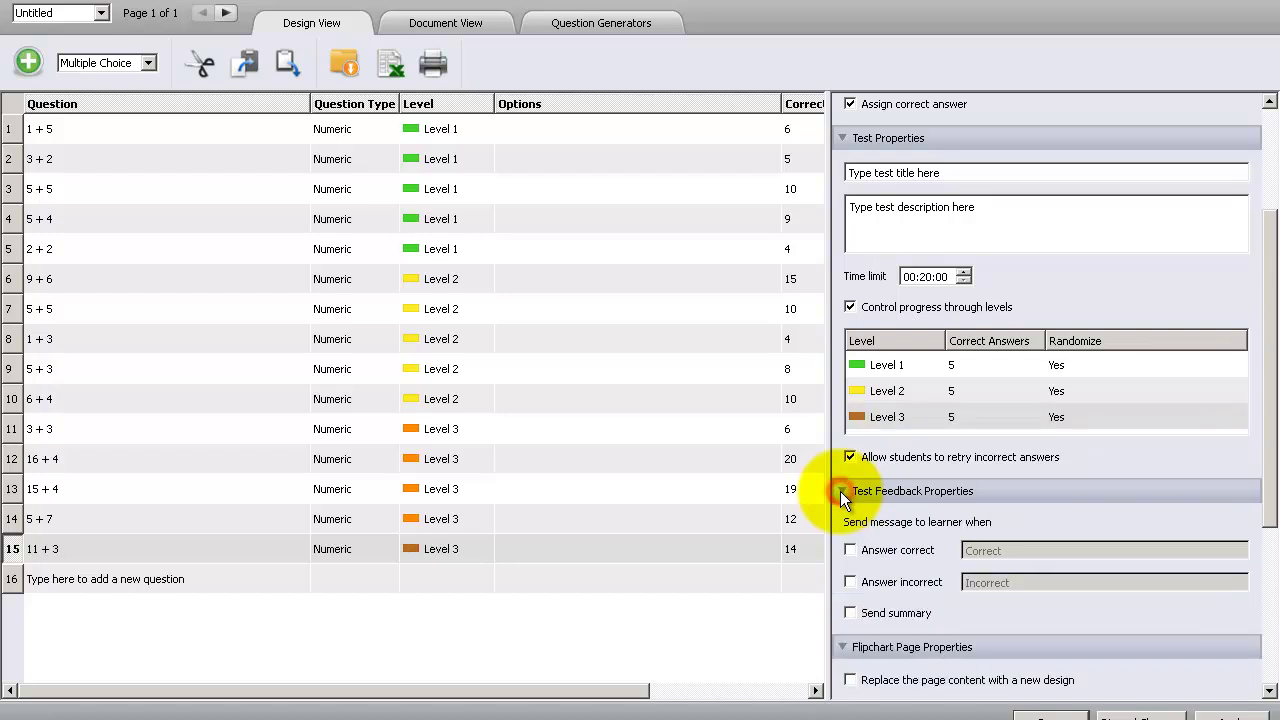
left_click(850, 551)
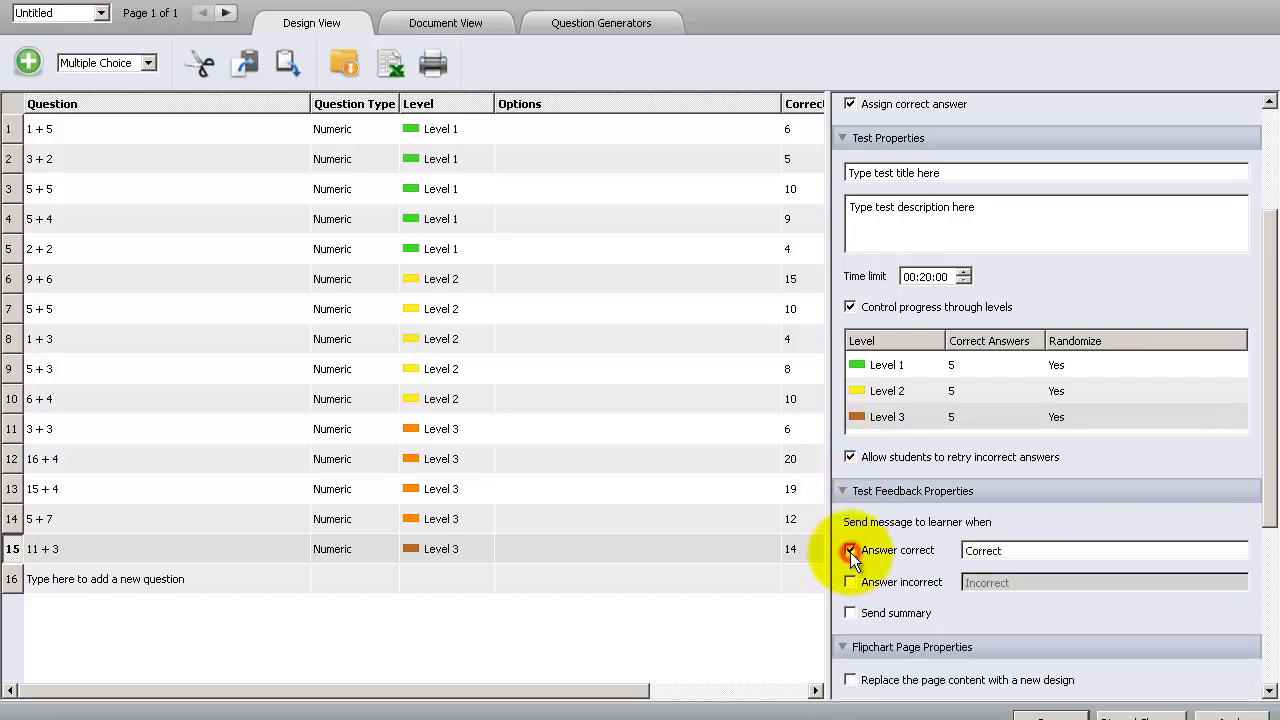
left_click(850, 582)
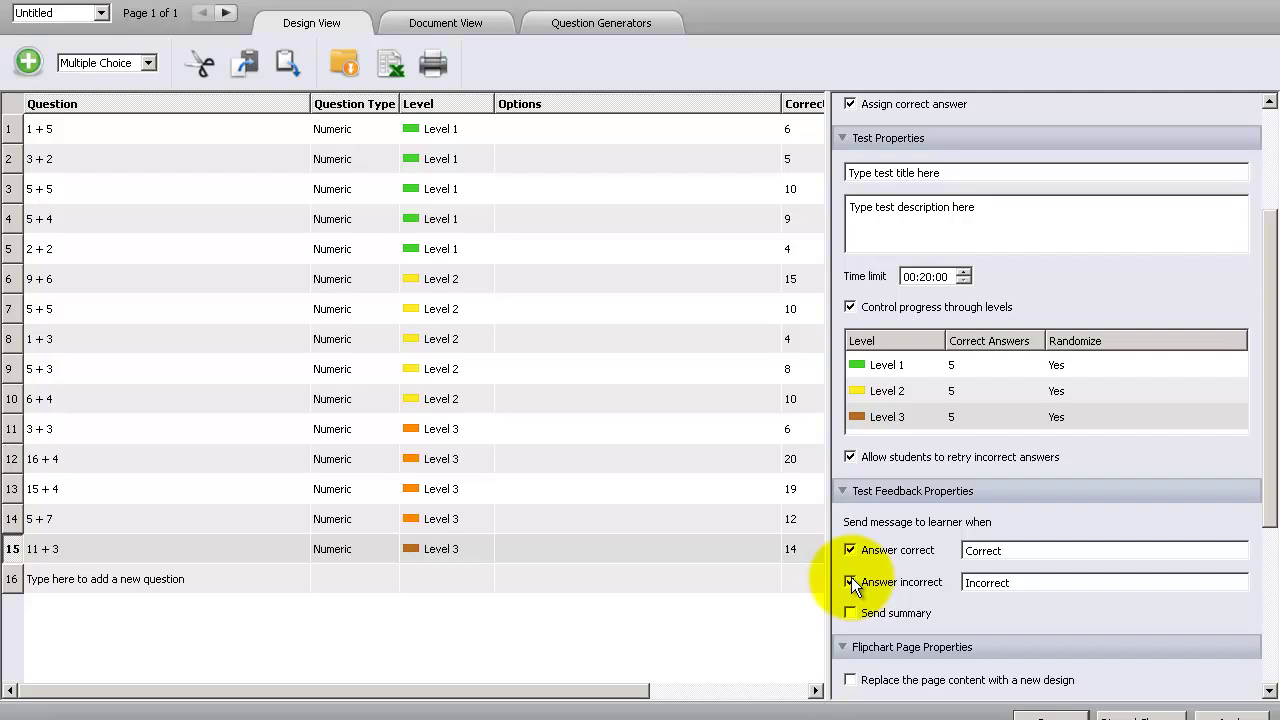
left_click(851, 612)
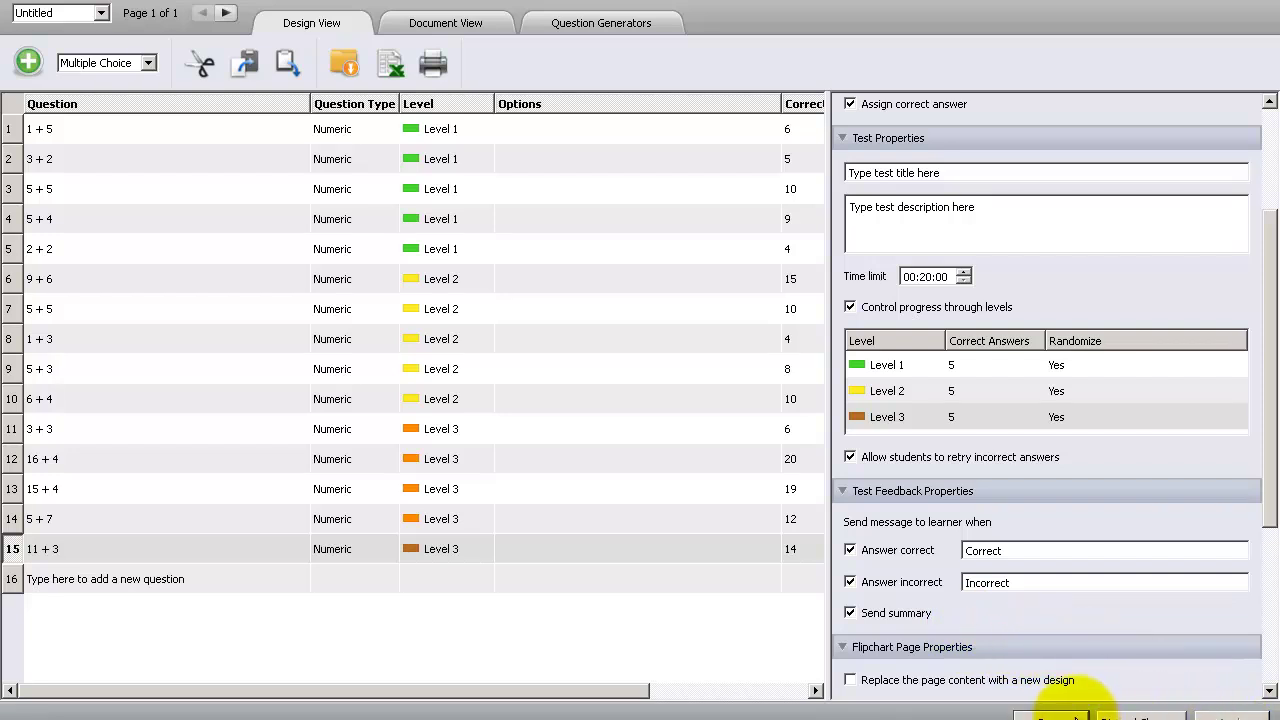
Finish the question set and start the self-paced test from the flipchart page
left_click(1052, 715)
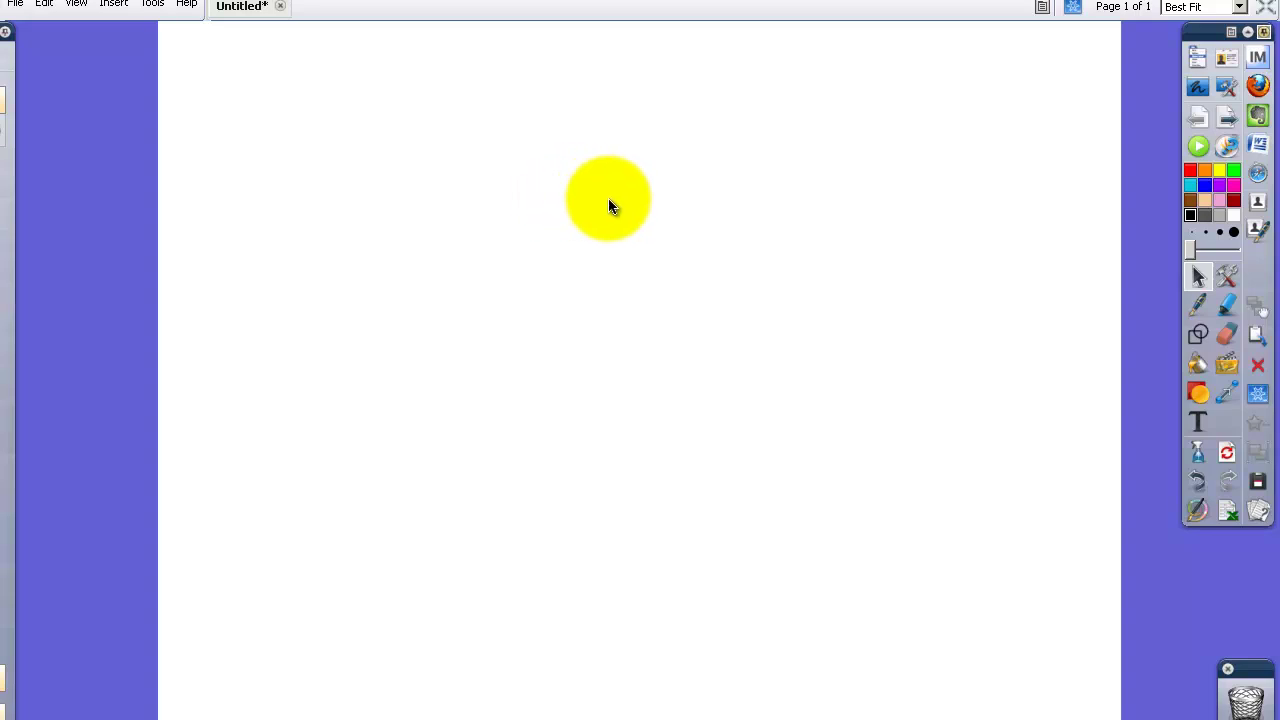
left_click(1198, 146)
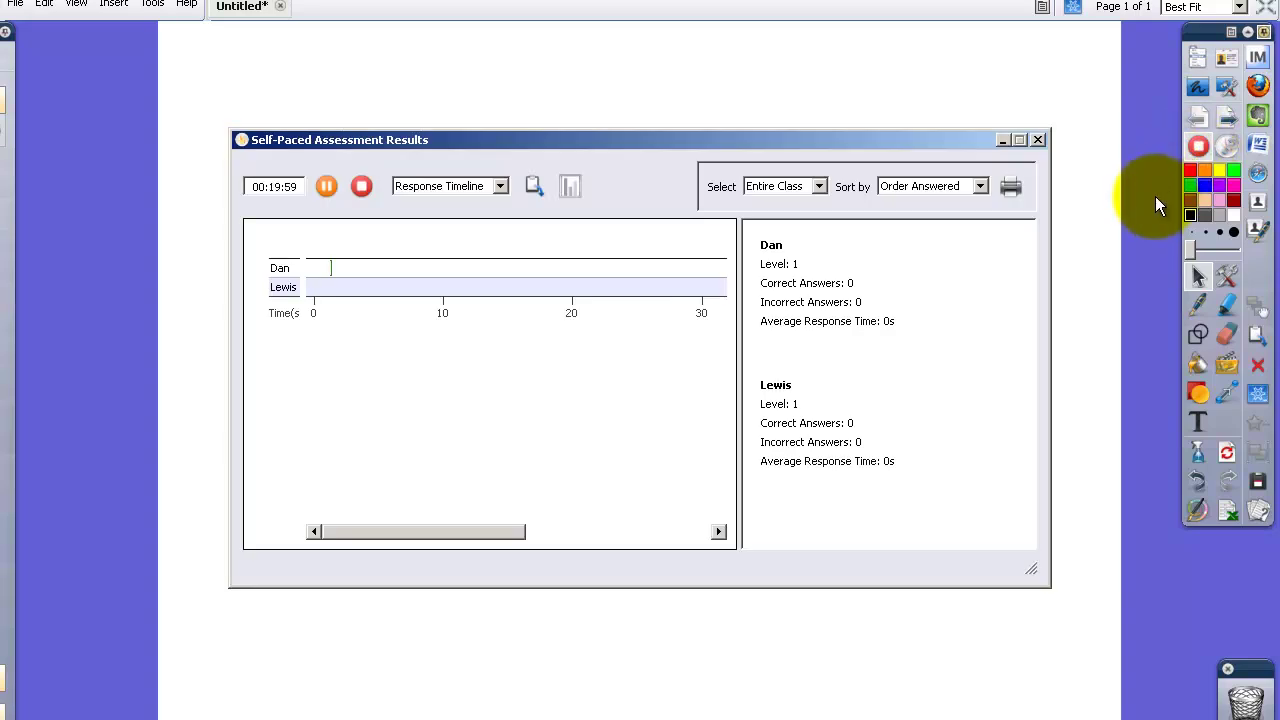